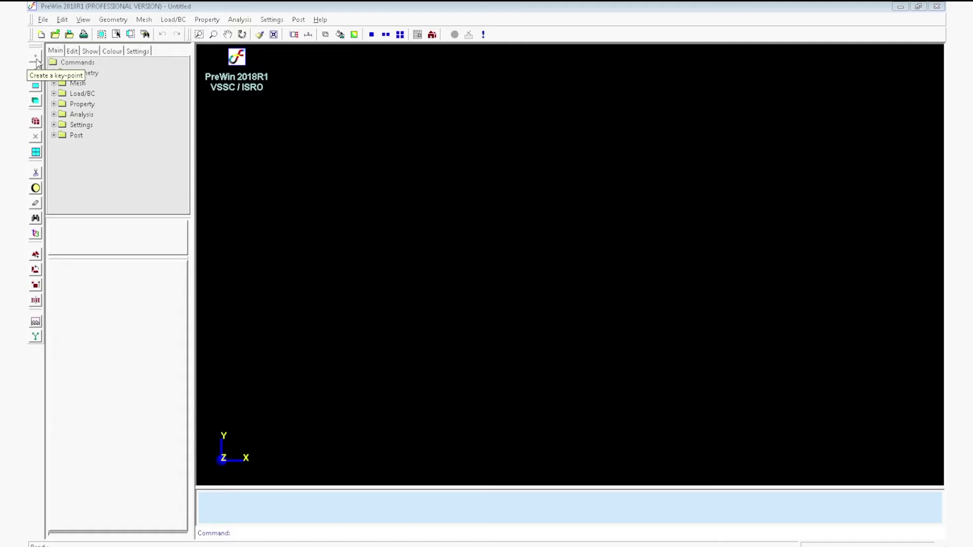
# Create a key point at the origin with coordinates 0/0/0.
pyautogui.click(36, 58)
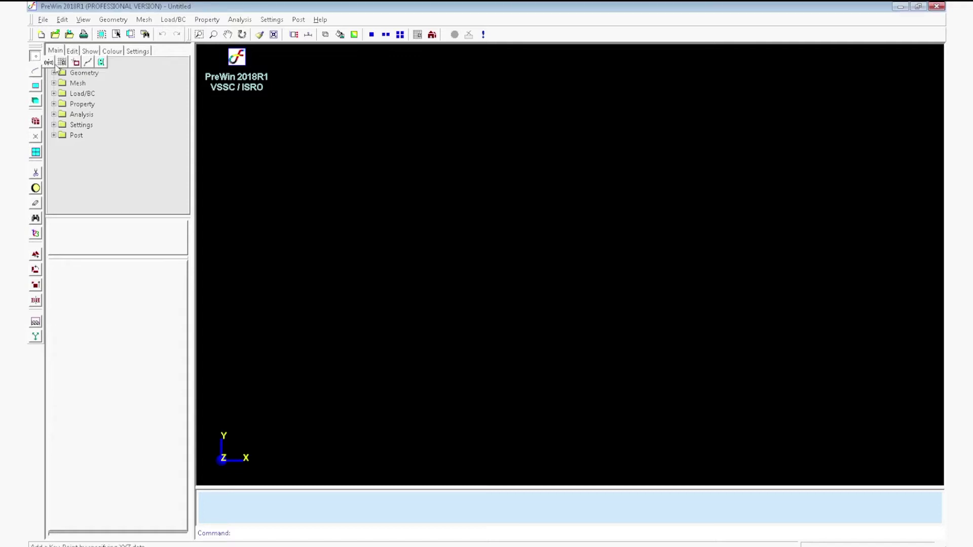
pyautogui.click(51, 62)
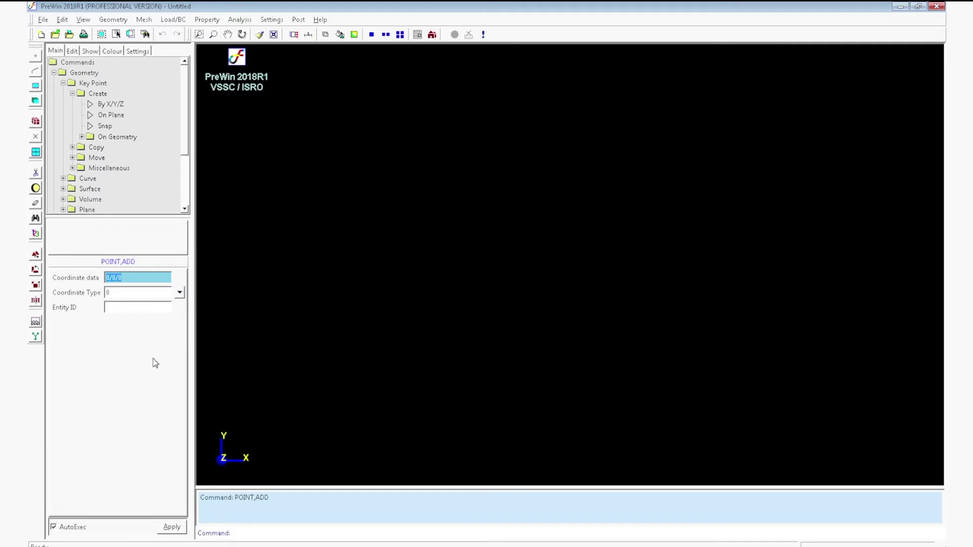
pyautogui.click(170, 531)
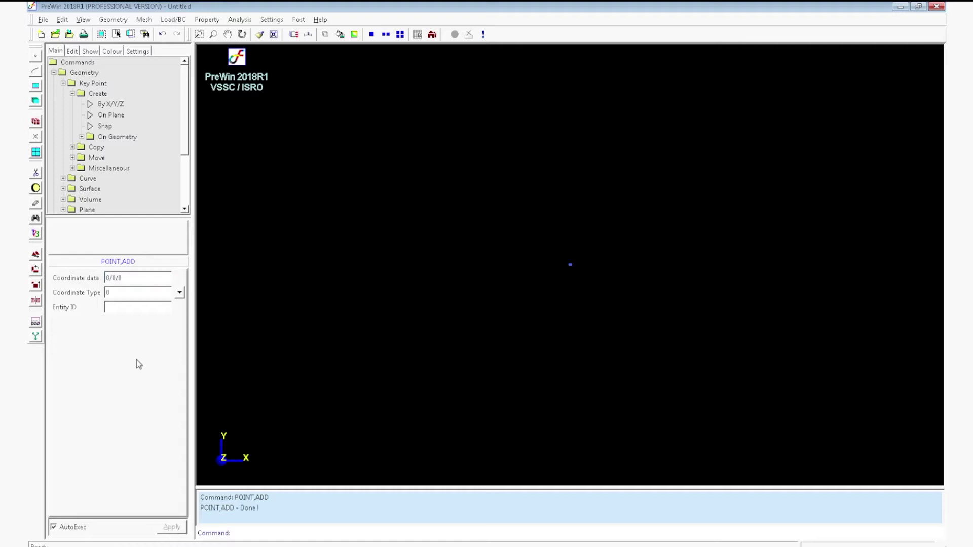
# Add a second key point at coordinates 1000/500/0.
pyautogui.write('100')
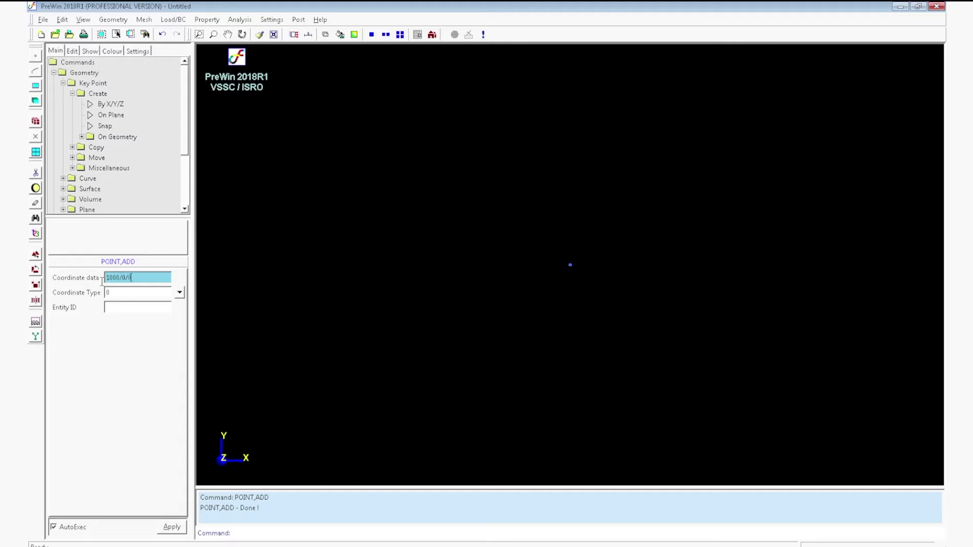
pyautogui.press('BackSpace')
pyautogui.press('BackSpace')
pyautogui.click(182, 528)
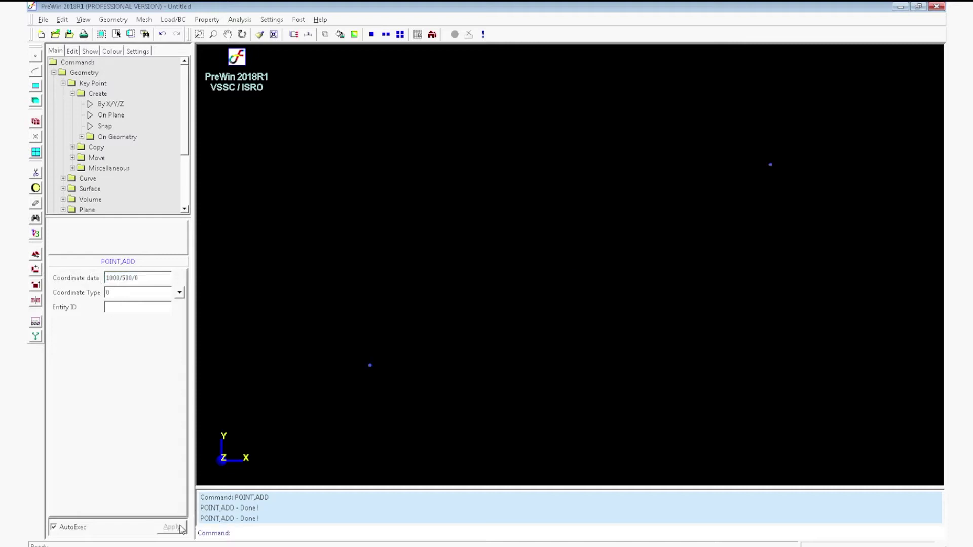
# Create a rectangular surface using the two key points as its opposite corners, snapping to key points.
pyautogui.click(35, 87)
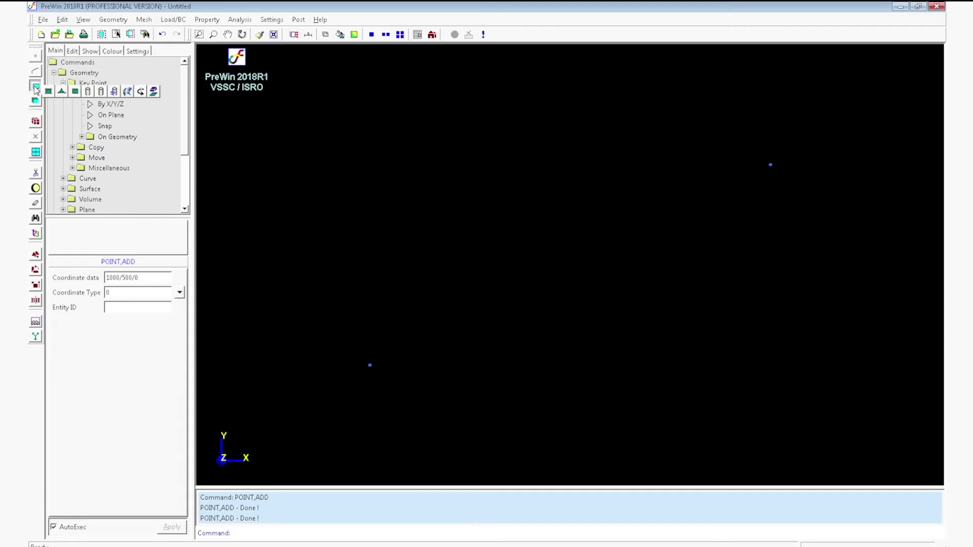
pyautogui.click(75, 92)
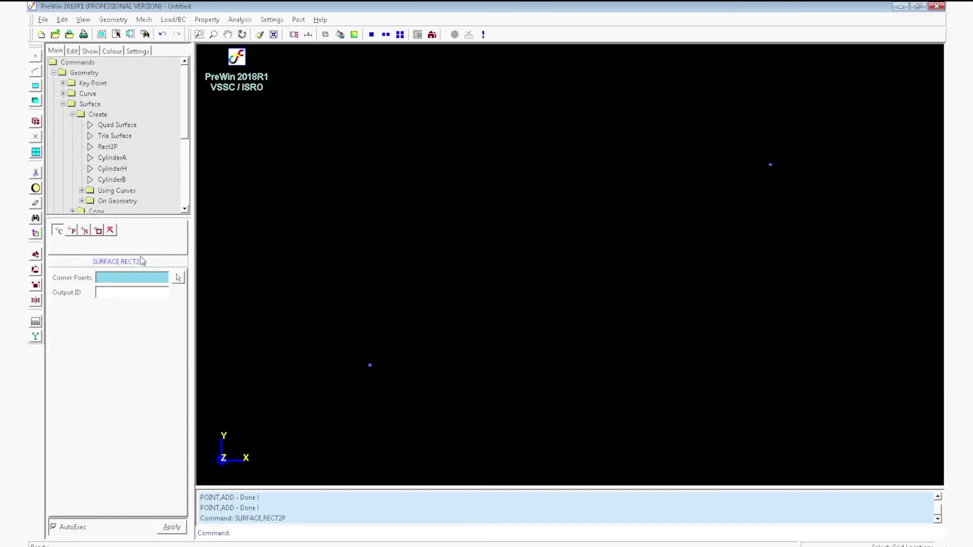
pyautogui.click(72, 231)
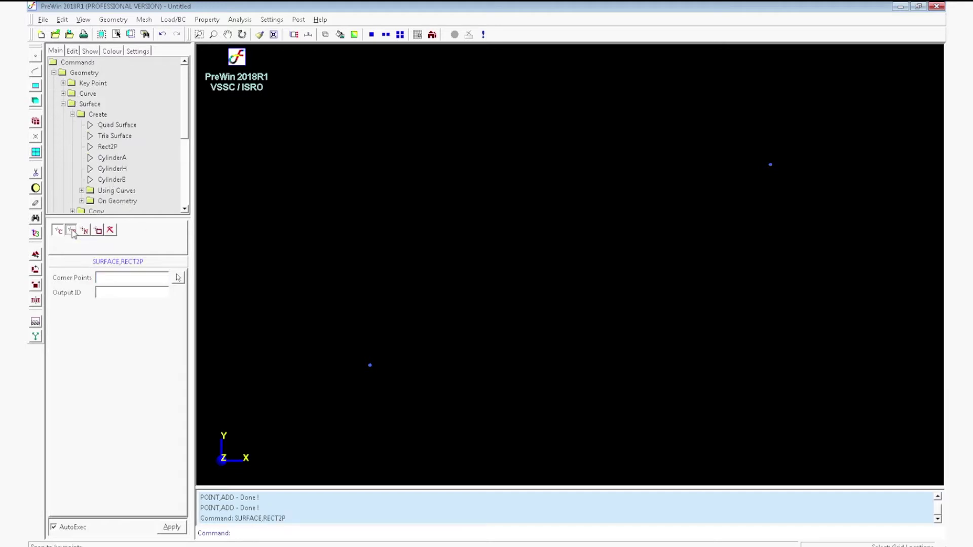
pyautogui.click(178, 279)
pyautogui.click(371, 365)
pyautogui.click(770, 166)
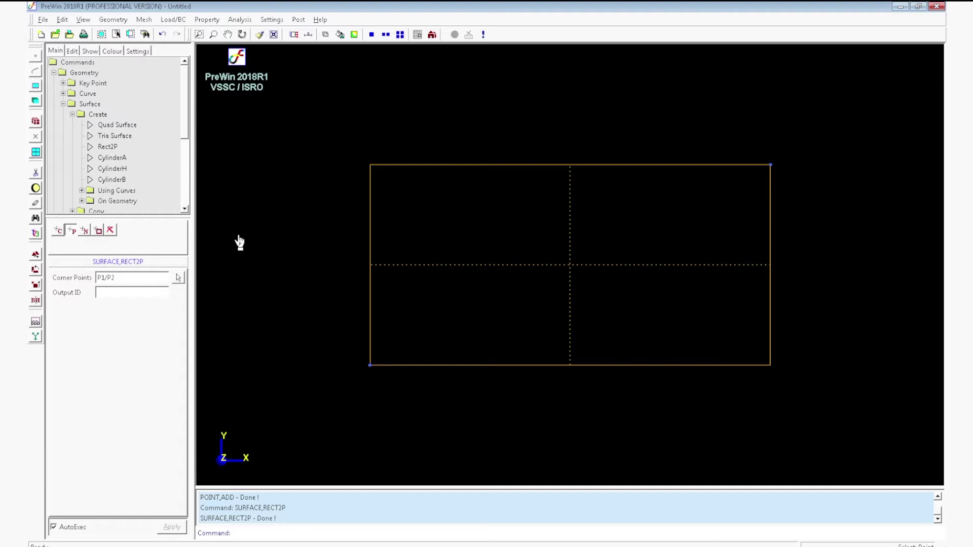
# Set up a quad mesh on the rectangular surface with an initial size of about 102, picked between two points on its upper edge.
pyautogui.click(37, 124)
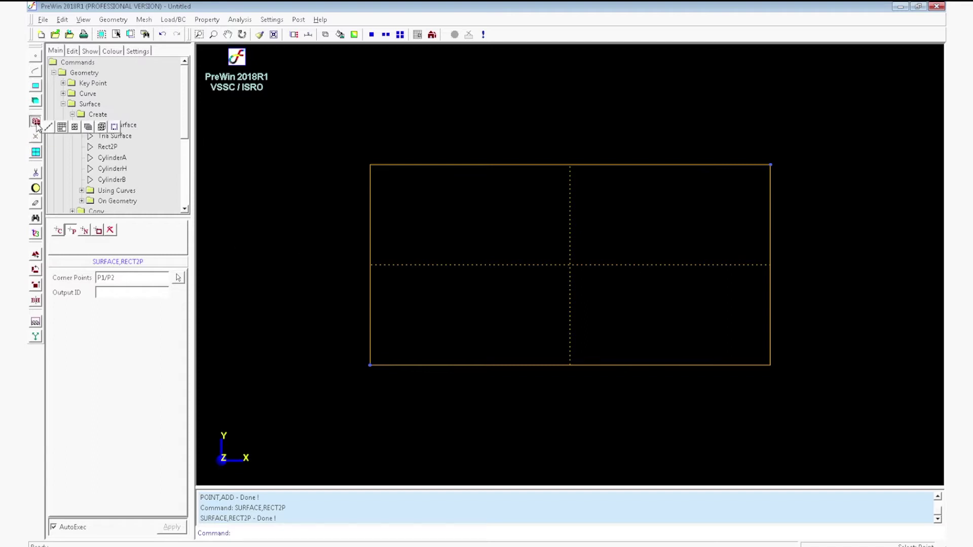
pyautogui.click(66, 131)
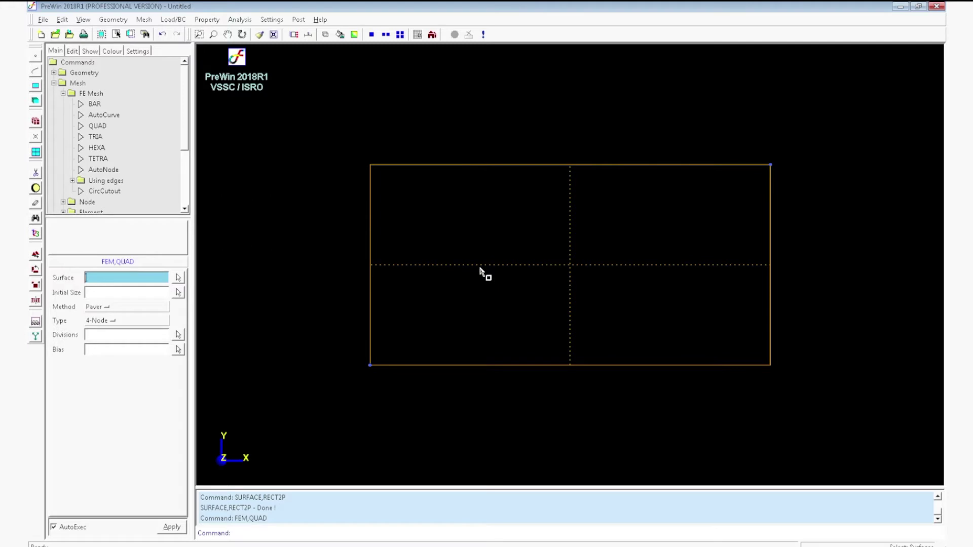
pyautogui.click(481, 272)
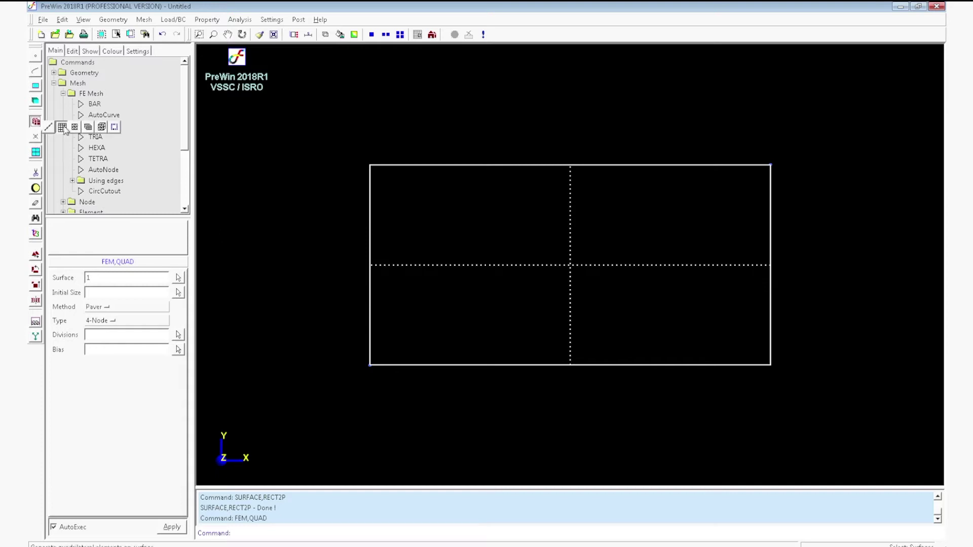
pyautogui.click(146, 20)
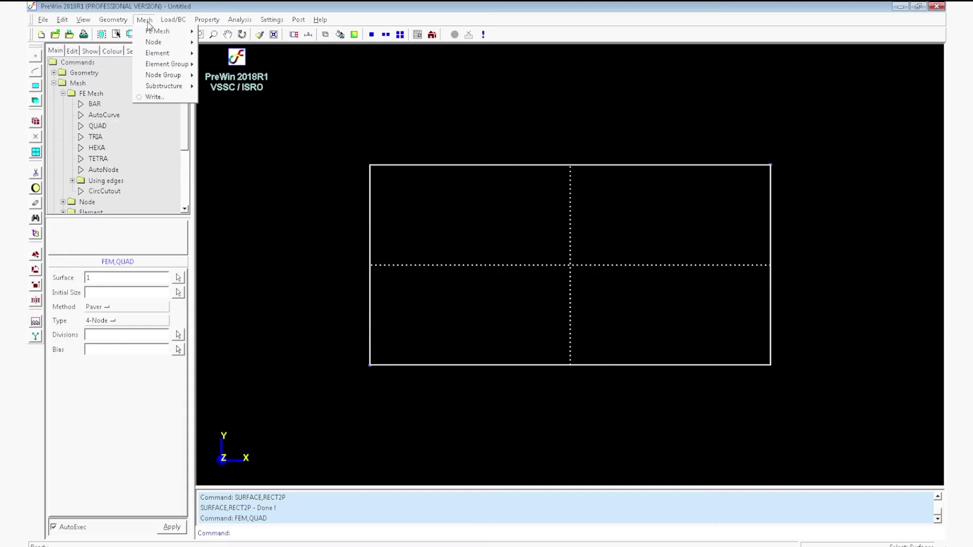
pyautogui.moveTo(150, 32)
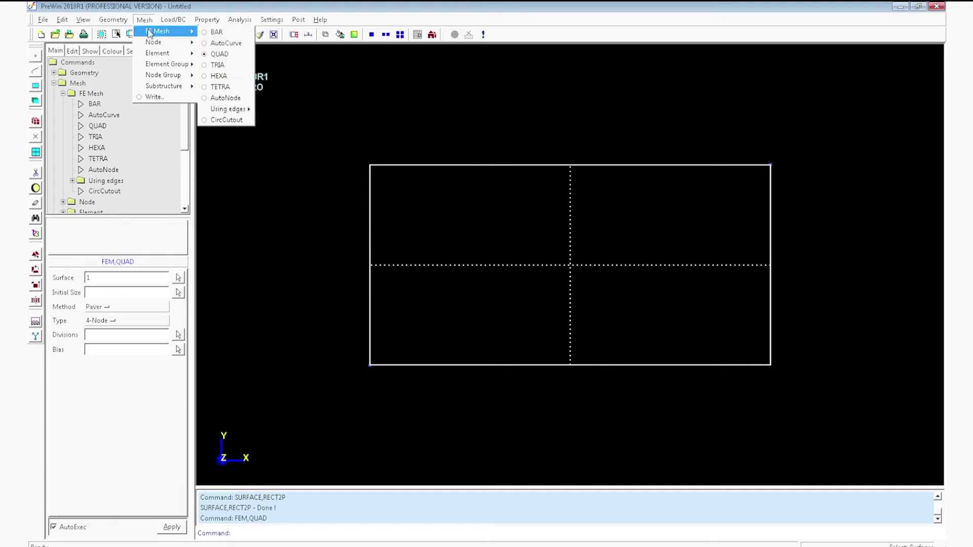
pyautogui.click(216, 54)
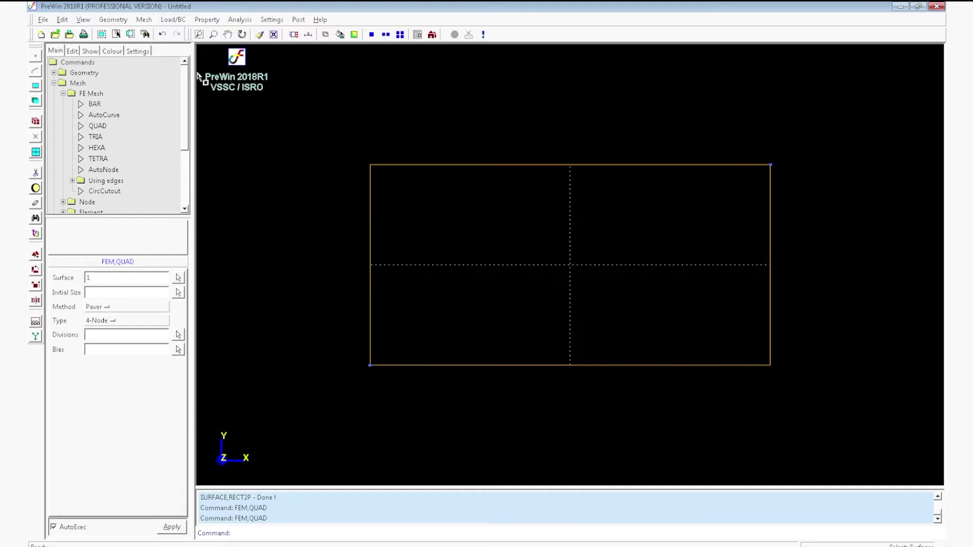
pyautogui.click(474, 290)
pyautogui.click(149, 292)
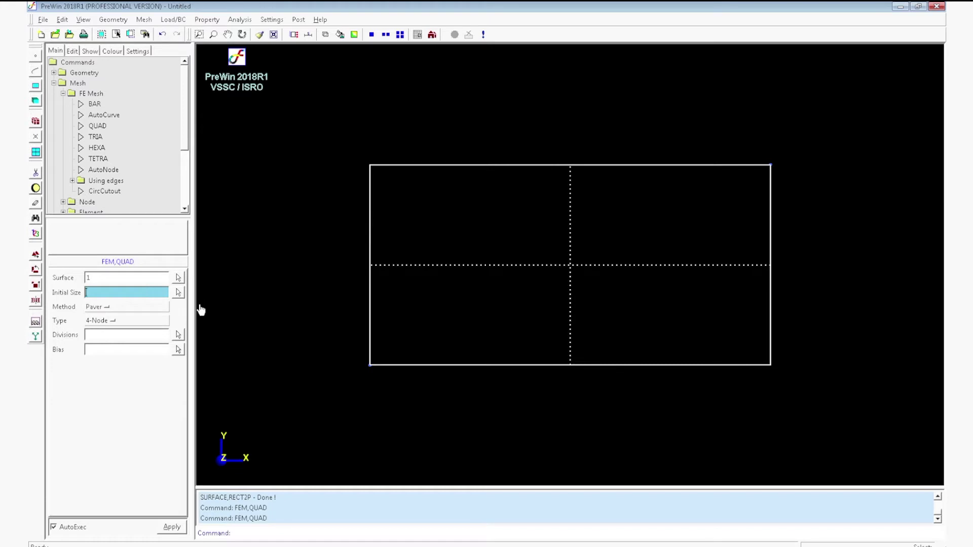
pyautogui.click(460, 166)
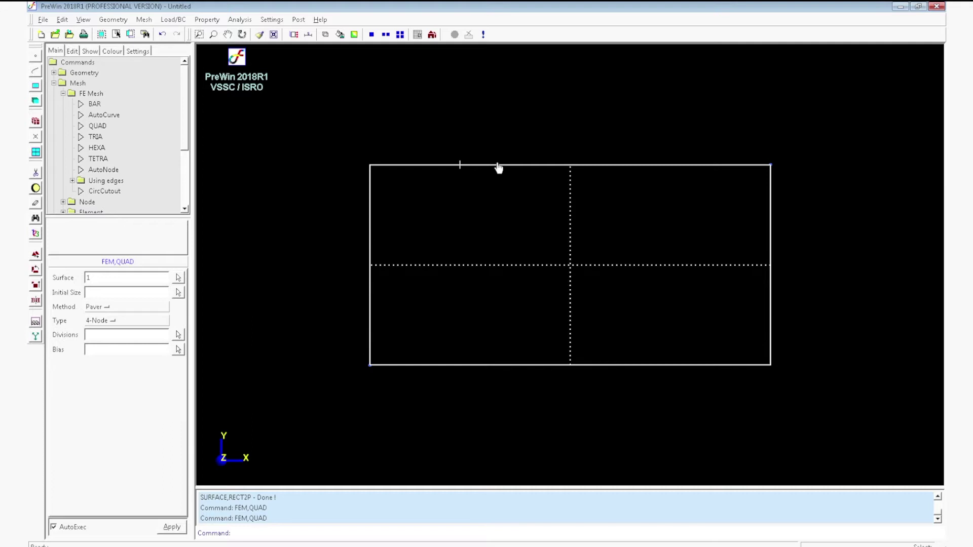
pyautogui.click(500, 165)
# Set the mesh divisions to 10 on the surface's upper and lower edges and 5 on both vertical edges.
pyautogui.click(178, 337)
pyautogui.click(524, 166)
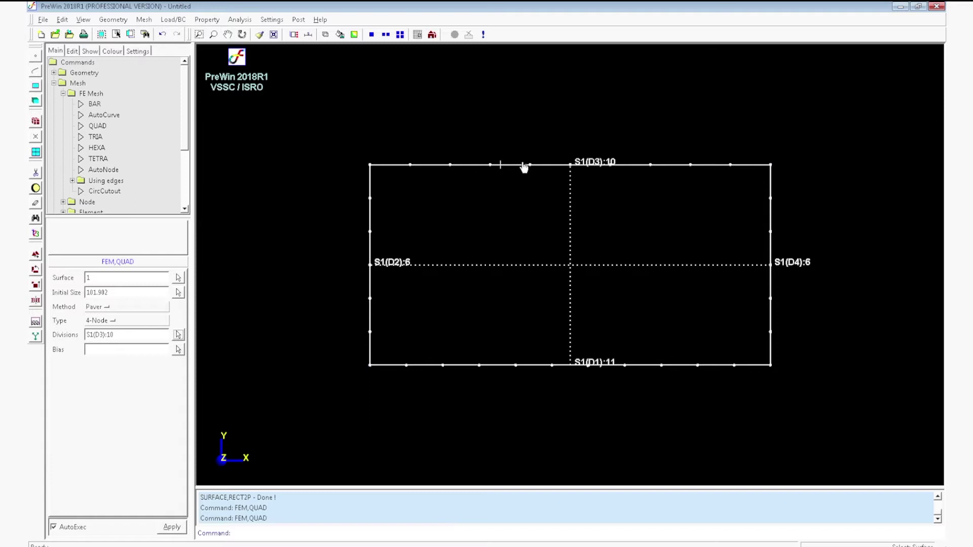
pyautogui.click(527, 366)
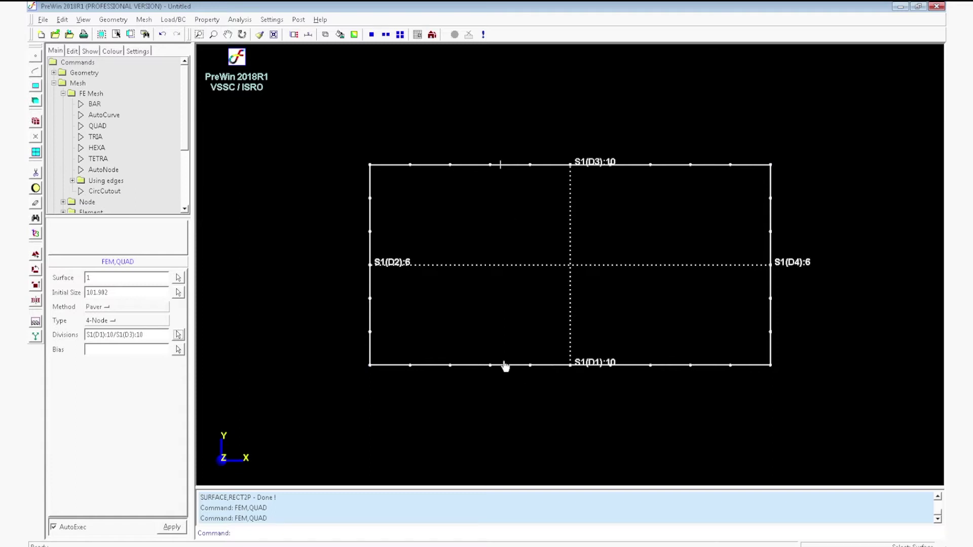
pyautogui.click(369, 301)
pyautogui.rightClick(370, 301)
pyautogui.rightClick(370, 301)
pyautogui.rightClick(772, 332)
# Change the meshing method to Mapped and generate the 4-node quad mesh on the surface.
pyautogui.click(147, 307)
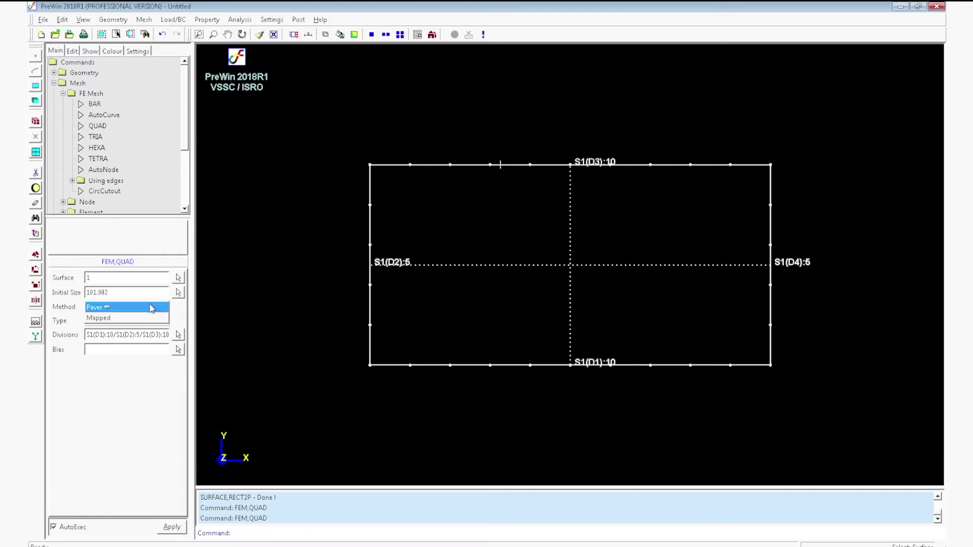
pyautogui.click(147, 318)
pyautogui.click(172, 527)
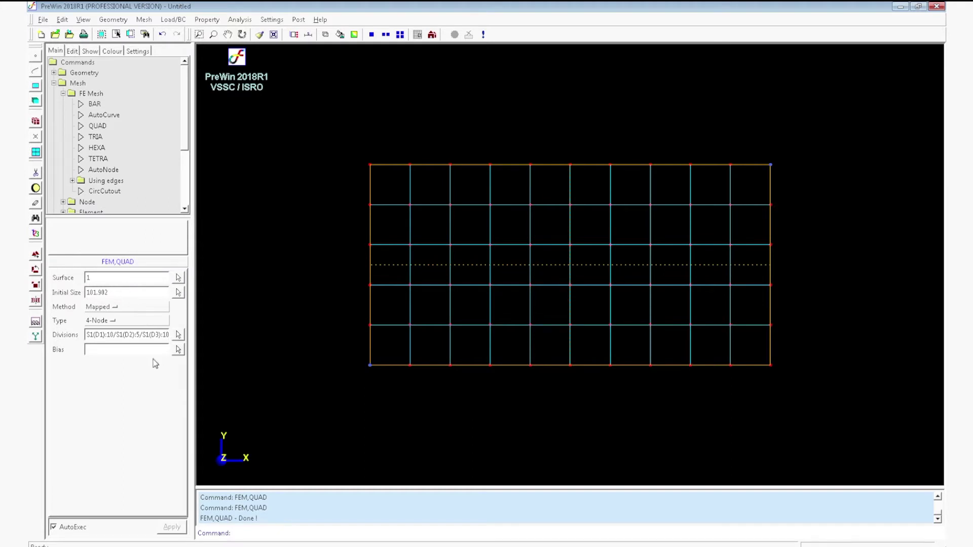
# Increase the divisions on the surface's upper edge to 20.
pyautogui.click(178, 335)
pyautogui.click(546, 166)
pyautogui.click(545, 166)
pyautogui.click(545, 165)
pyautogui.click(545, 166)
pyautogui.click(545, 166)
pyautogui.click(546, 166)
pyautogui.click(546, 165)
pyautogui.click(546, 165)
pyautogui.click(545, 166)
pyautogui.click(546, 166)
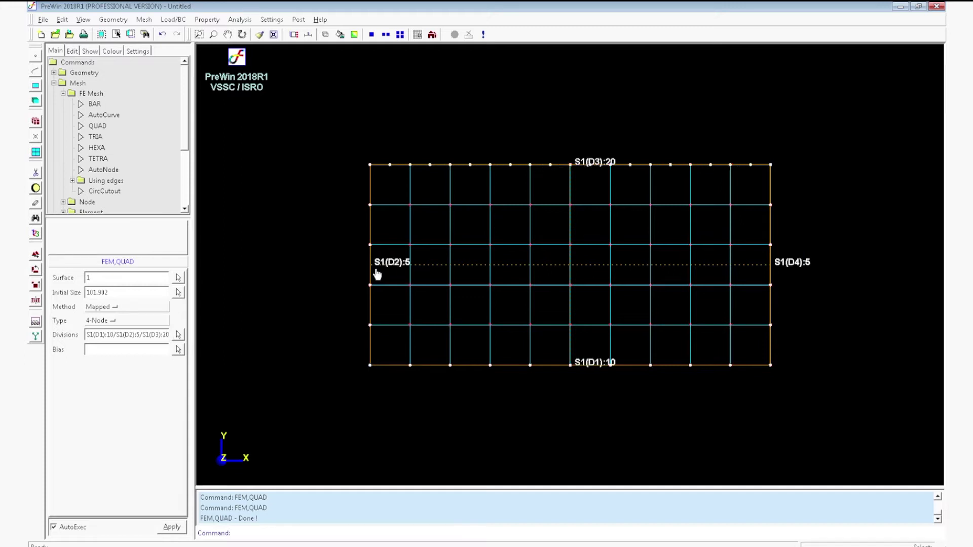
# Increase the divisions on the surface's left vertical edge to 10.
pyautogui.click(371, 272)
pyautogui.click(370, 272)
pyautogui.click(370, 272)
pyautogui.click(370, 271)
pyautogui.click(371, 275)
# Increase the divisions on the surface's lower edge to 20.
pyautogui.click(518, 368)
pyautogui.click(520, 369)
pyautogui.click(520, 369)
pyautogui.click(520, 369)
pyautogui.click(520, 369)
pyautogui.click(521, 369)
pyautogui.click(521, 369)
pyautogui.click(521, 369)
pyautogui.click(521, 369)
pyautogui.click(522, 369)
# Increase the divisions on the right vertical edge to 10 and regenerate the mapped quad mesh.
pyautogui.click(771, 283)
pyautogui.click(770, 283)
pyautogui.click(770, 283)
pyautogui.click(770, 282)
pyautogui.click(771, 282)
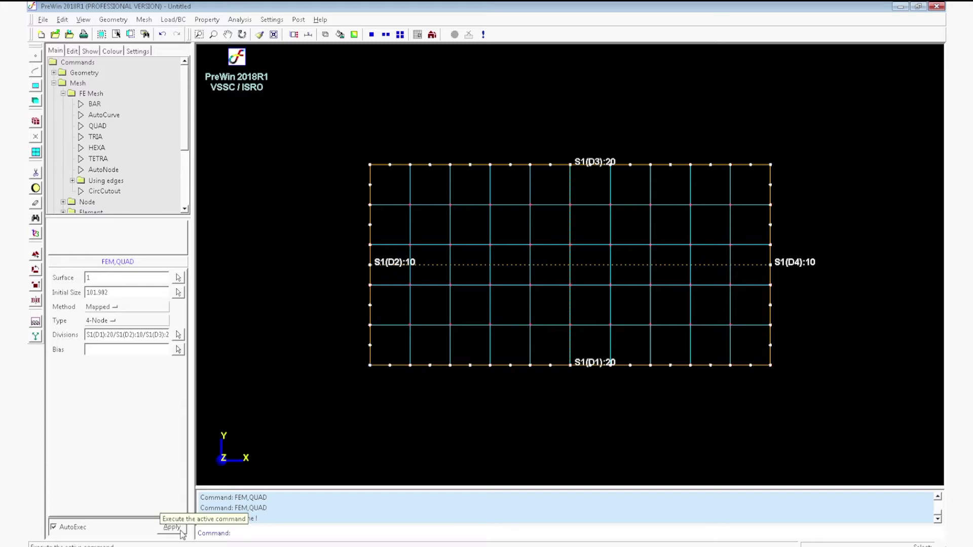
pyautogui.click(172, 528)
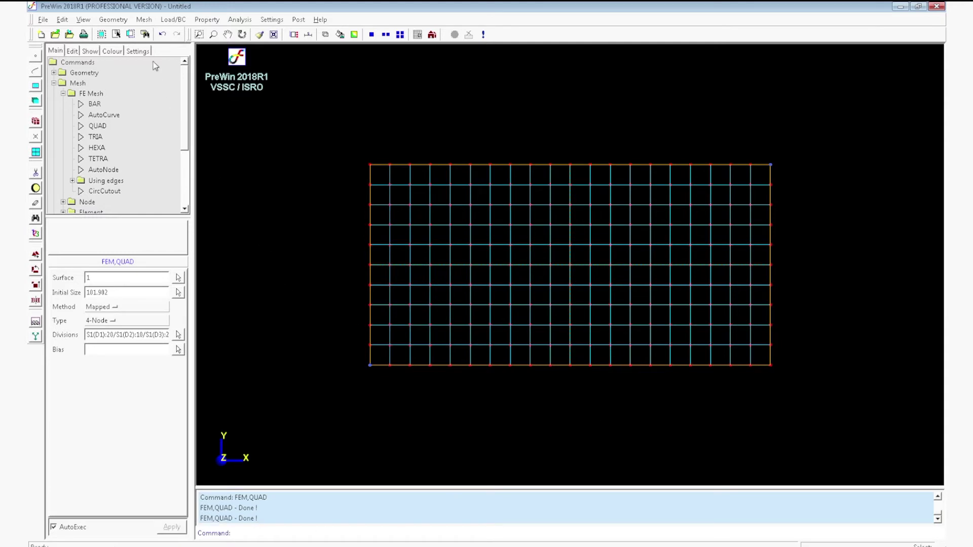
# Make a circular mesh cutout of radius 50 centred on the plate's middle node, with the corner node three elements right and three up.
pyautogui.click(145, 20)
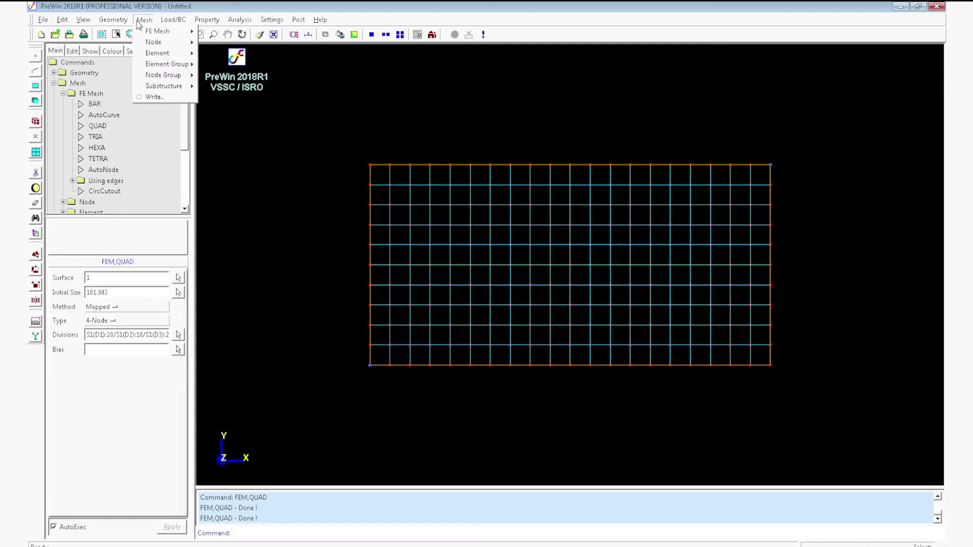
pyautogui.moveTo(152, 32)
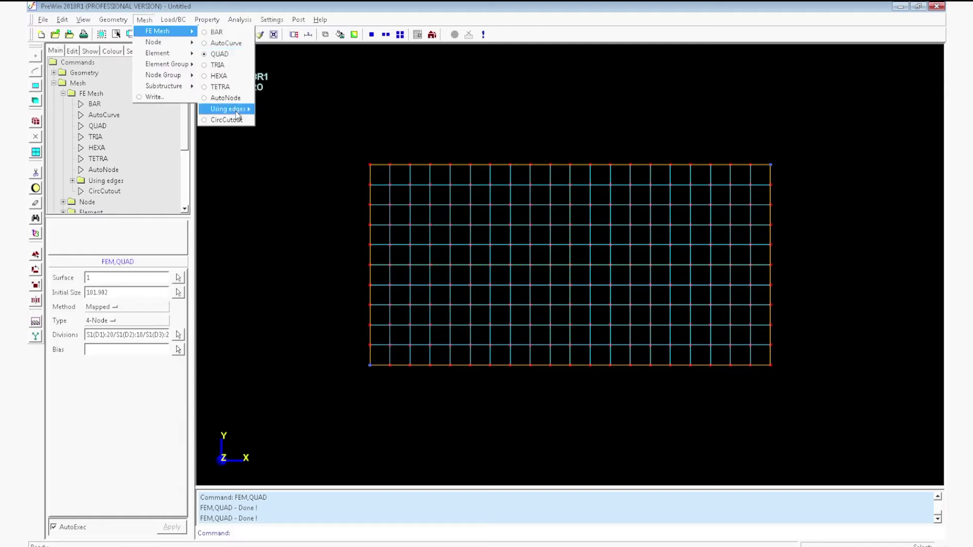
pyautogui.click(226, 120)
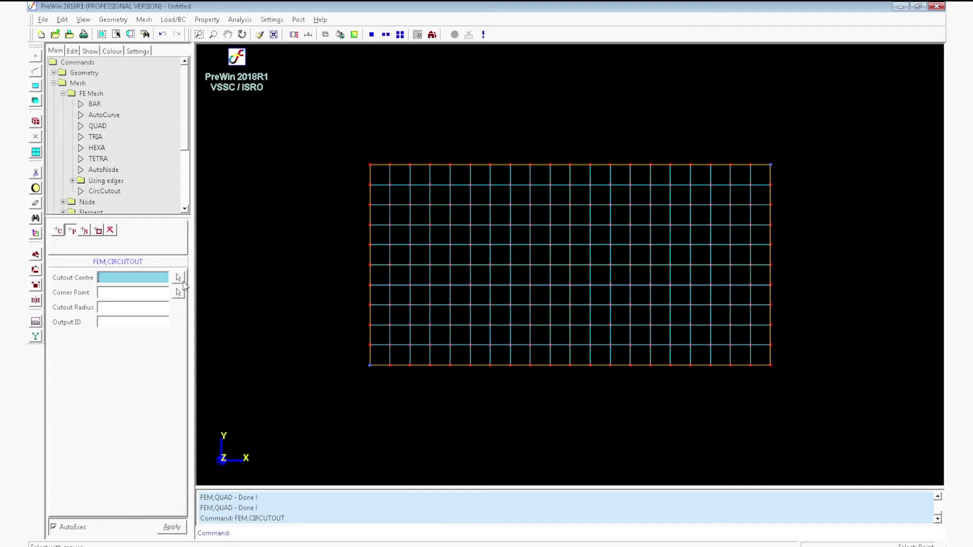
pyautogui.click(85, 232)
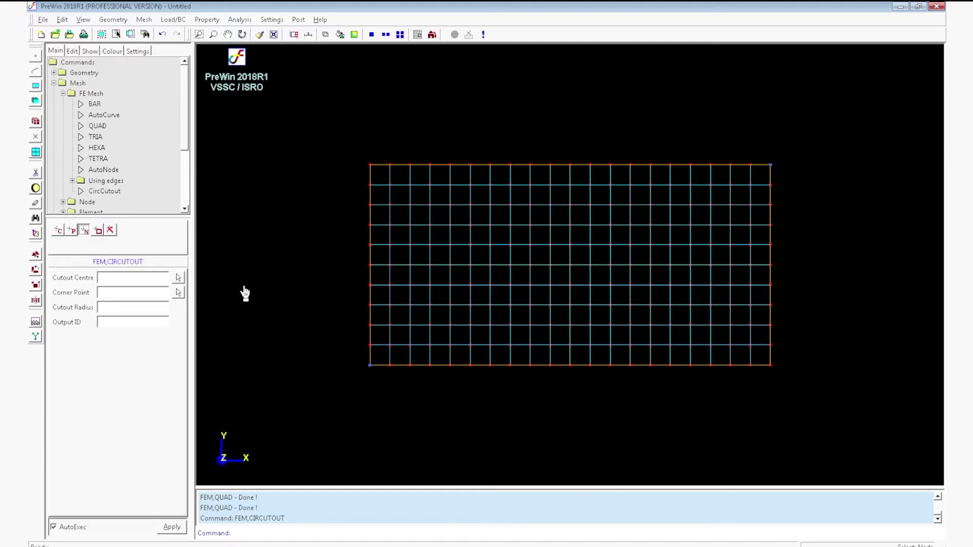
pyautogui.click(571, 265)
pyautogui.click(179, 294)
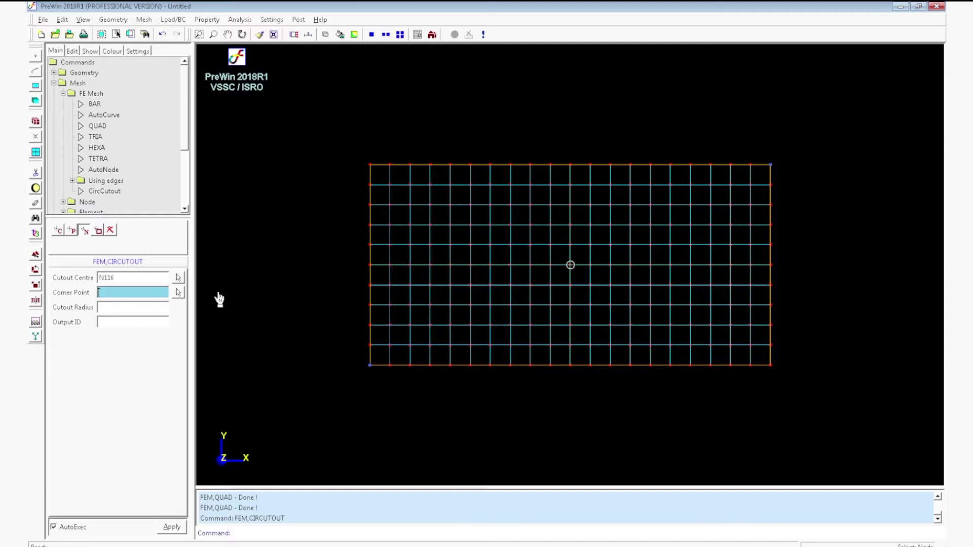
pyautogui.click(633, 211)
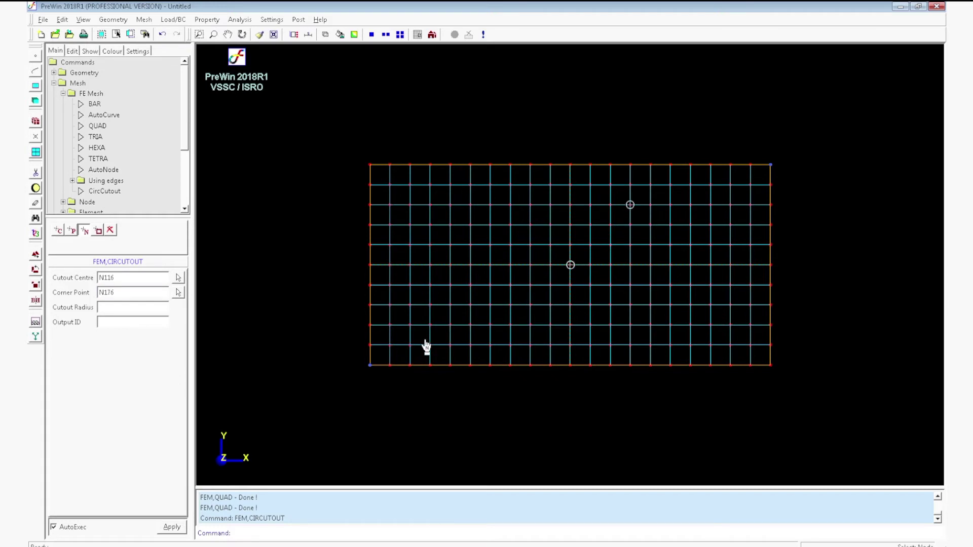
pyautogui.click(136, 306)
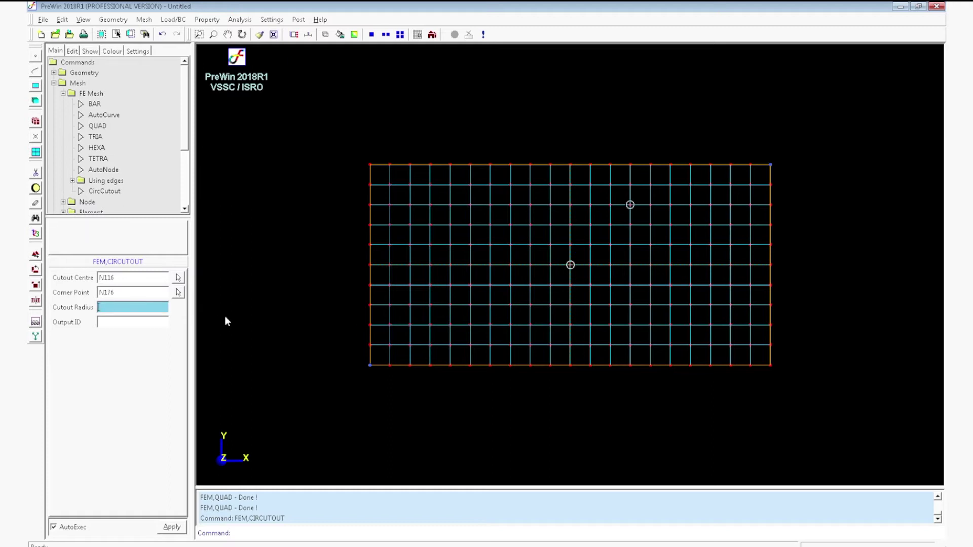
pyautogui.write('50')
pyautogui.click(172, 527)
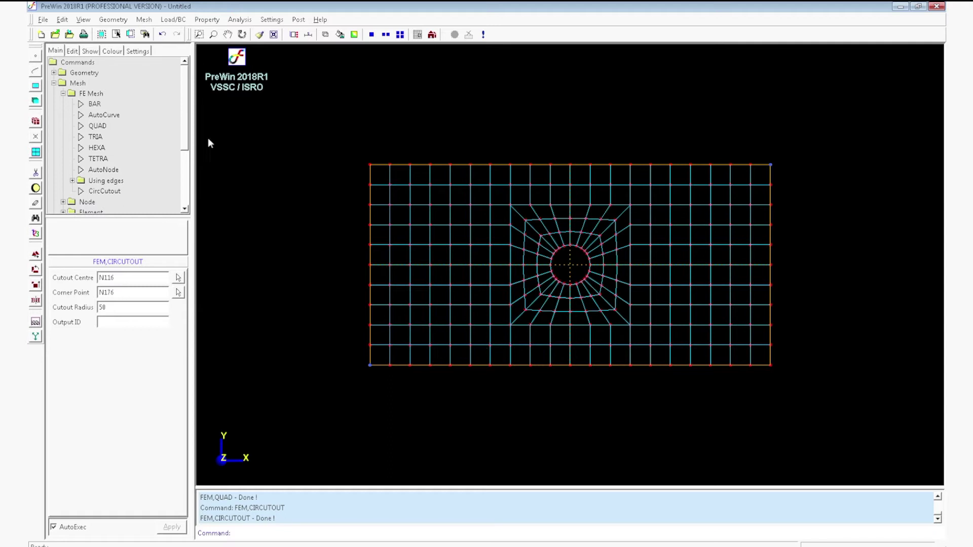
# Erase the rectangular surface from the display.
pyautogui.click(36, 203)
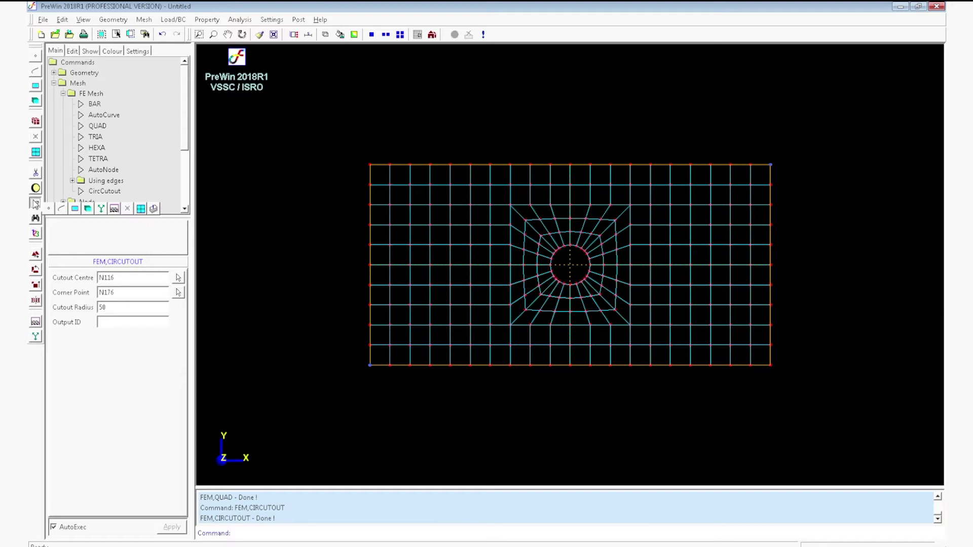
pyautogui.click(74, 209)
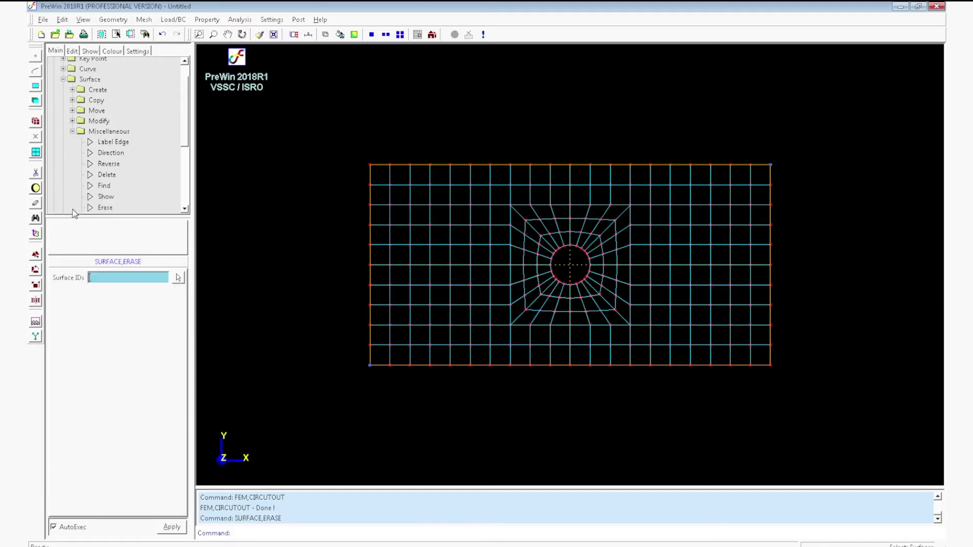
pyautogui.click(446, 269)
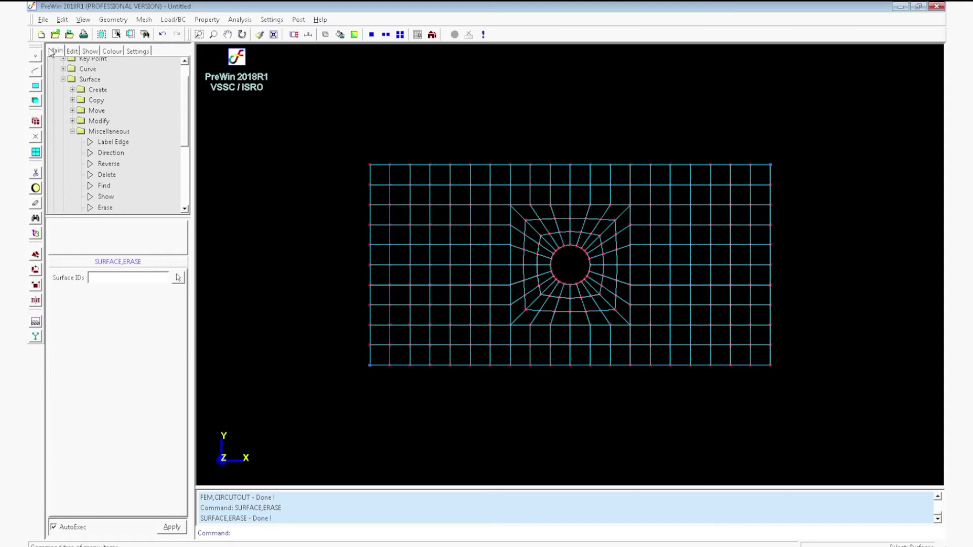
# Add a displacement boundary condition to the plate's left edge nodes, fixing all six degrees of freedom at 0.
pyautogui.click(173, 20)
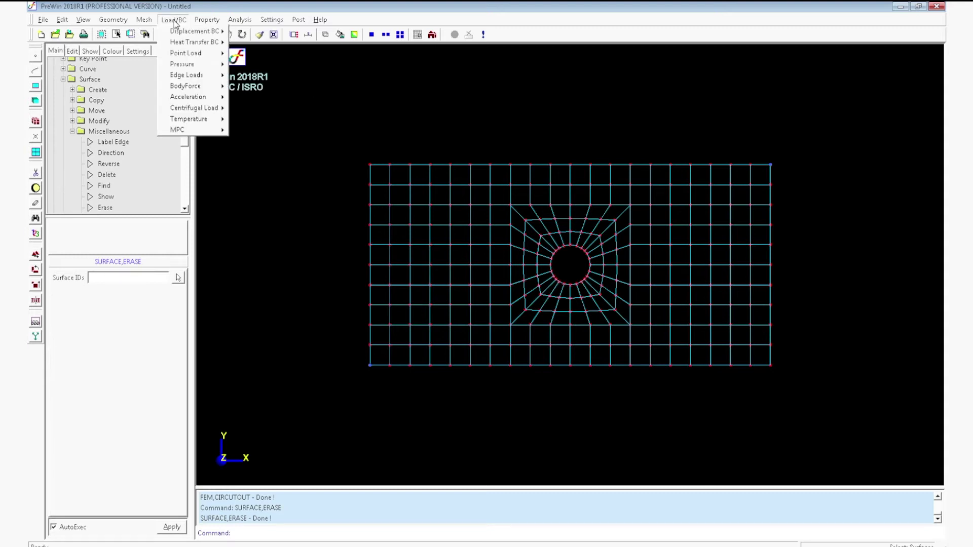
pyautogui.moveTo(179, 32)
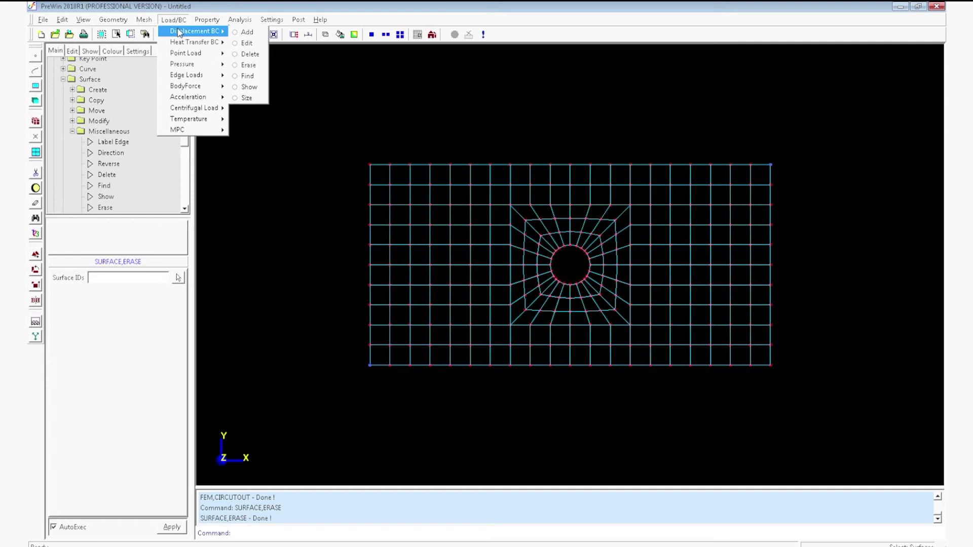
pyautogui.click(253, 33)
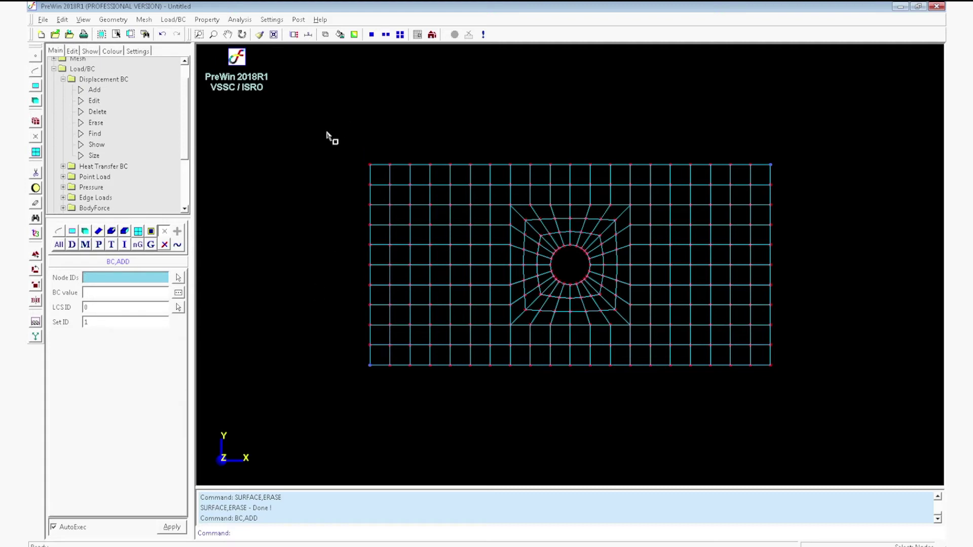
pyautogui.moveTo(329, 145); pyautogui.dragTo(380, 391)
pyautogui.click(178, 293)
pyautogui.click(202, 237)
pyautogui.click(203, 251)
pyautogui.click(204, 267)
pyautogui.click(204, 308)
pyautogui.click(204, 323)
pyautogui.click(205, 337)
pyautogui.click(274, 221)
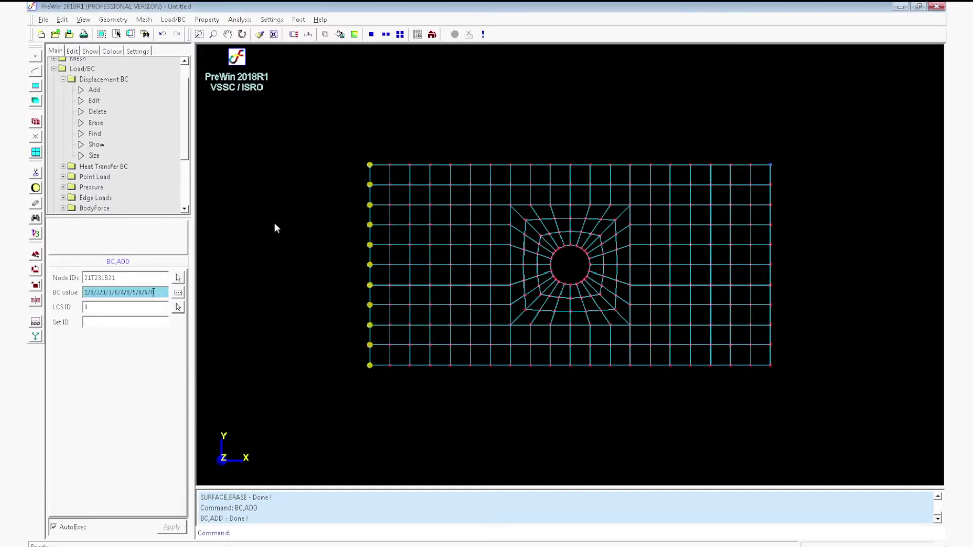
# Add a point load of -10 in the Fy component to all nodes on the plate's right edge.
pyautogui.click(184, 23)
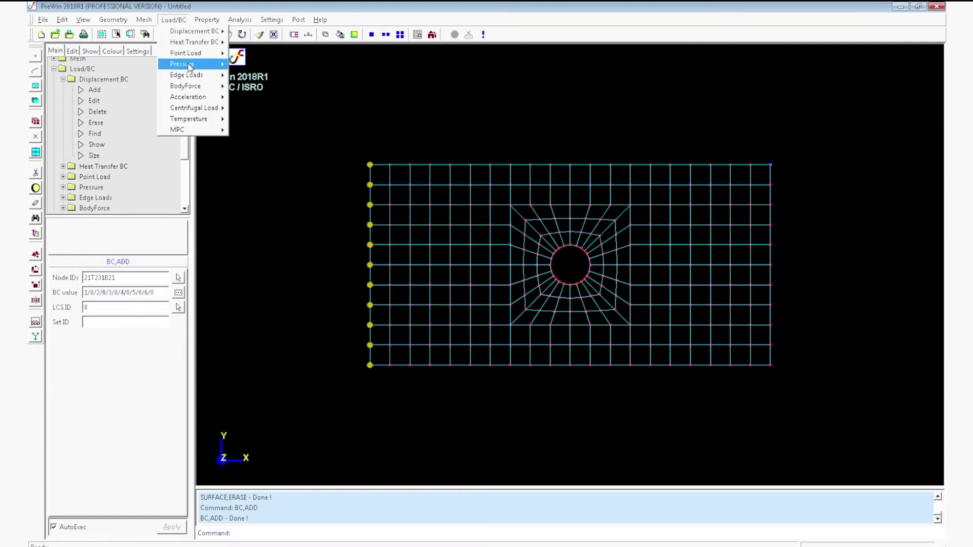
pyautogui.moveTo(195, 53)
pyautogui.click(264, 54)
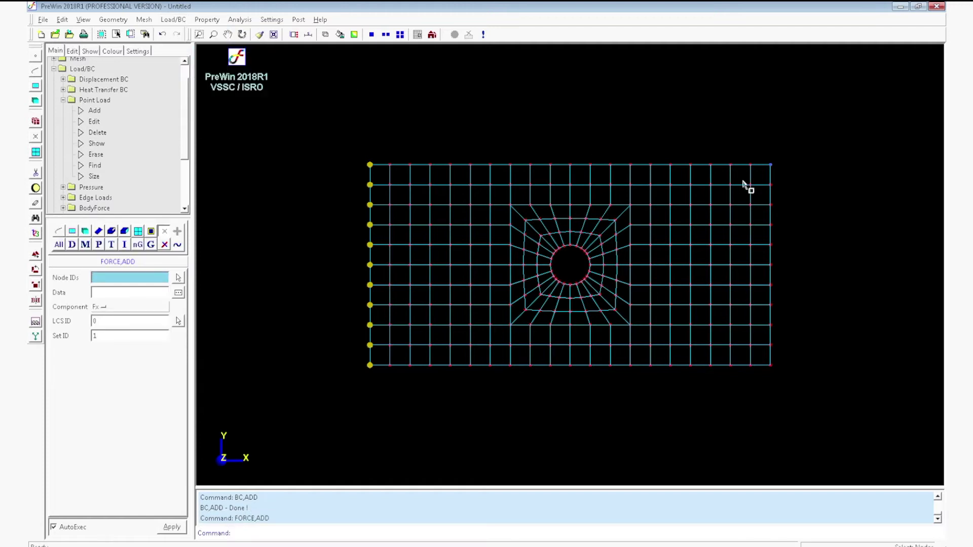
pyautogui.moveTo(764, 156); pyautogui.dragTo(807, 396)
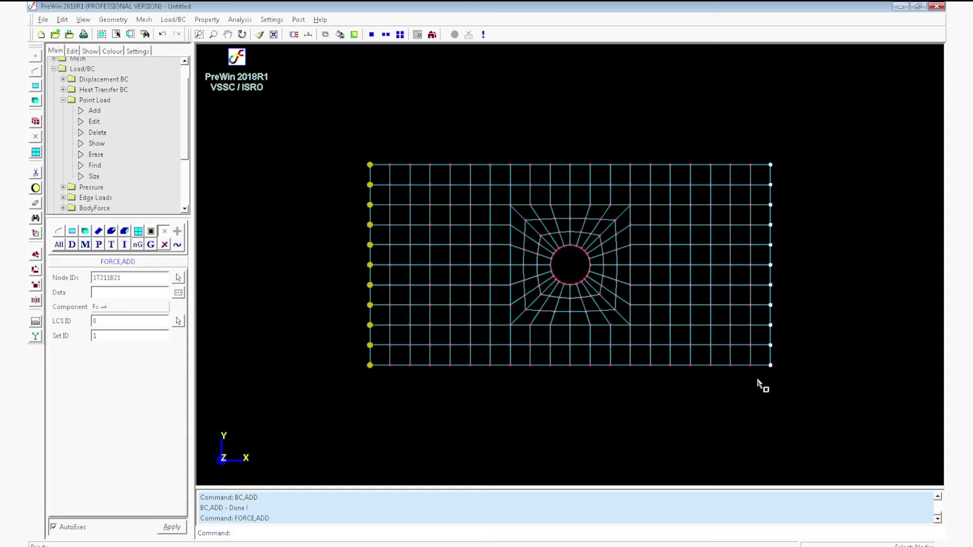
pyautogui.moveTo(604, 408); pyautogui.dragTo(582, 294, button='middle')
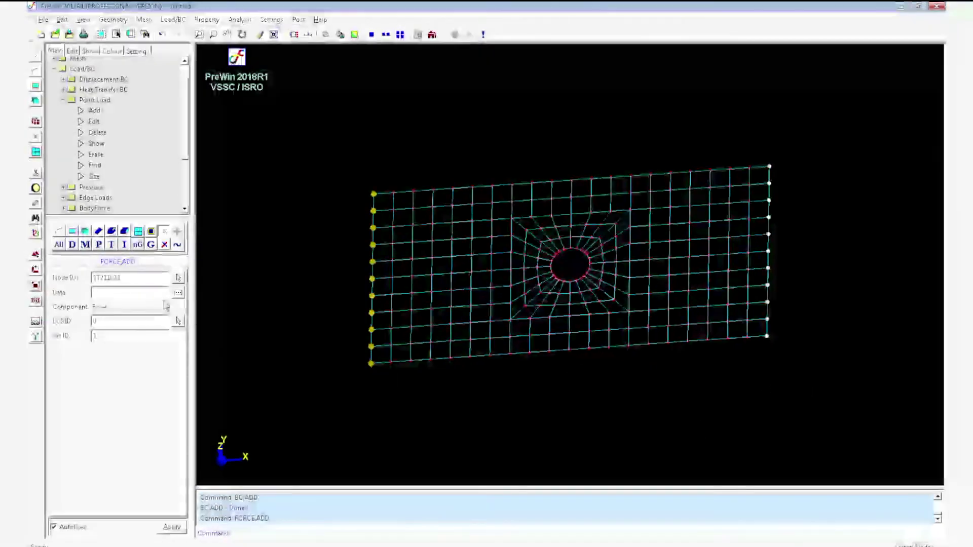
pyautogui.click(126, 290)
pyautogui.write('-10')
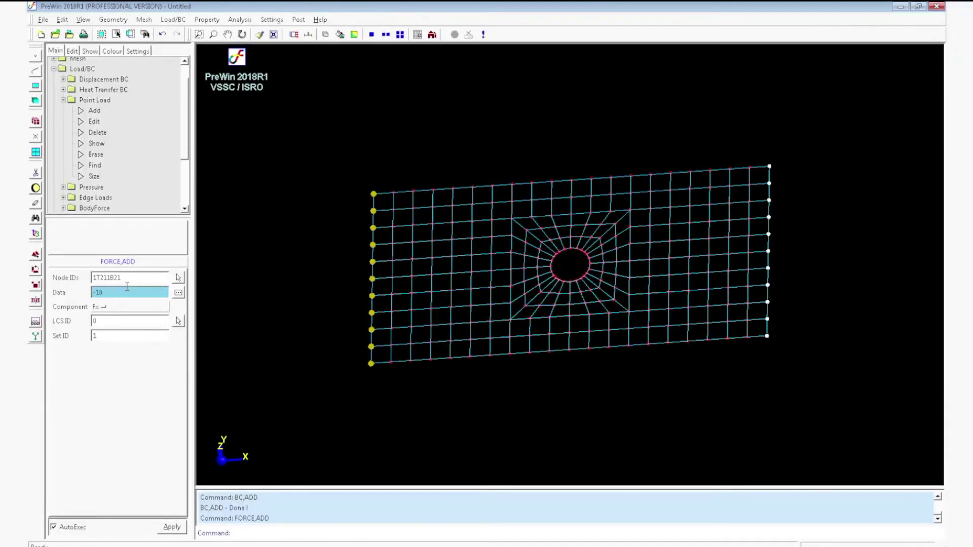
pyautogui.click(122, 309)
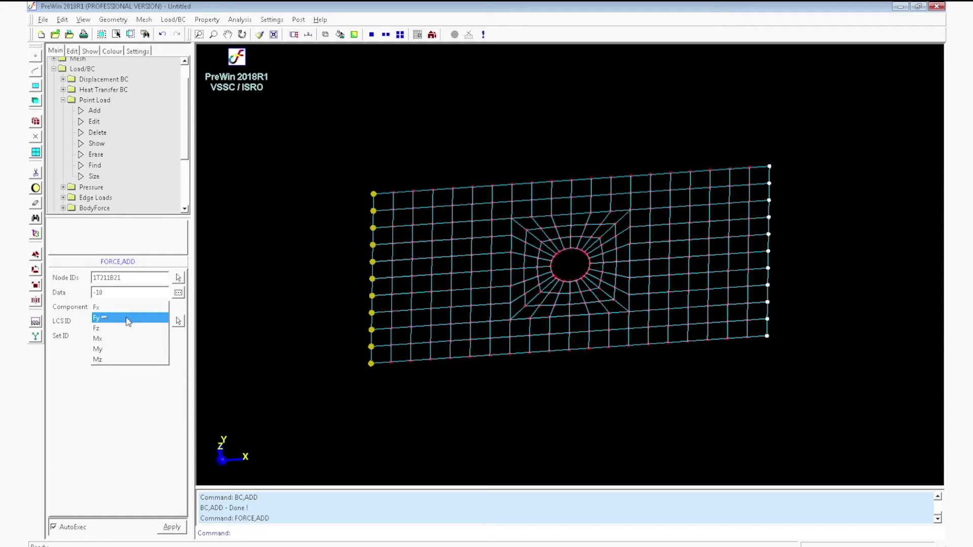
pyautogui.click(128, 319)
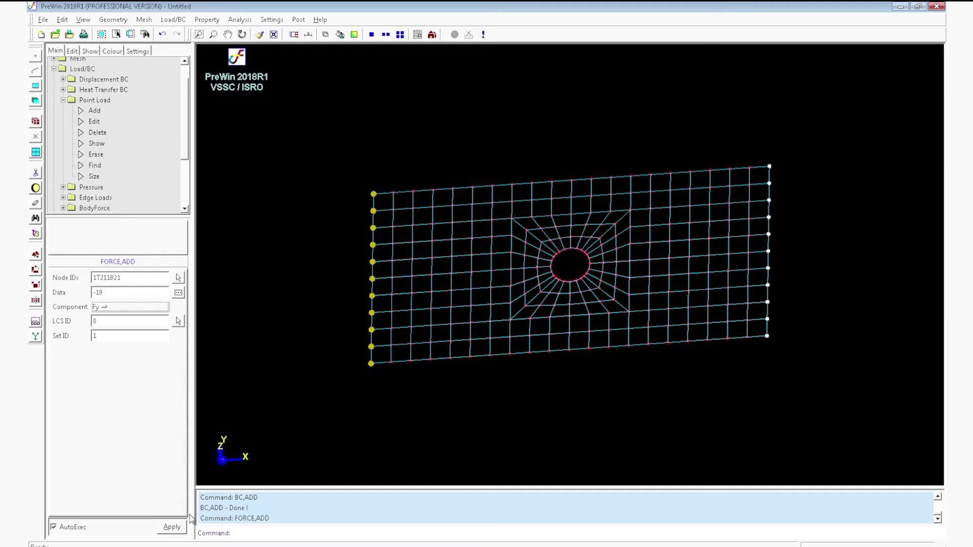
pyautogui.click(172, 528)
# Add a point load of -10 in the Fz component to the same right edge nodes.
pyautogui.moveTo(438, 427); pyautogui.dragTo(517, 248, button='middle')
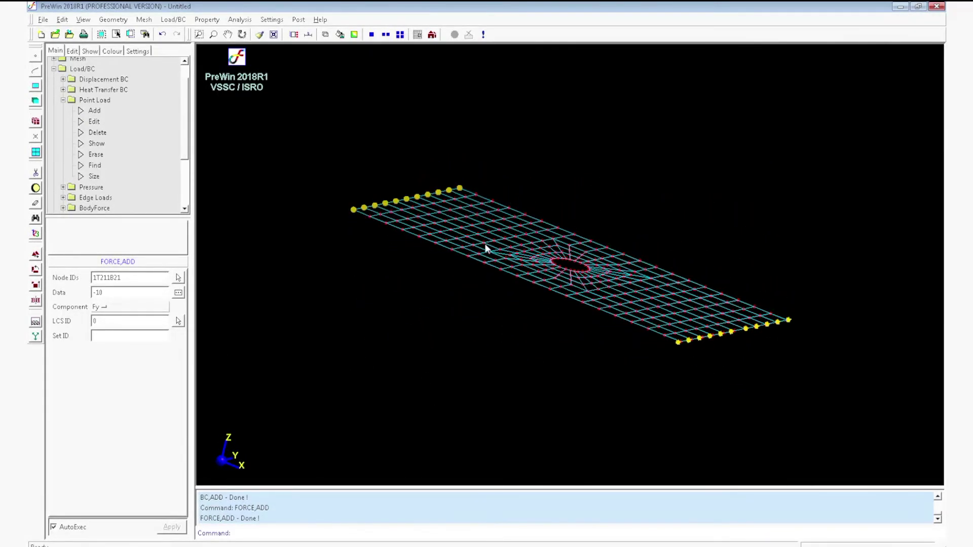
pyautogui.click(161, 304)
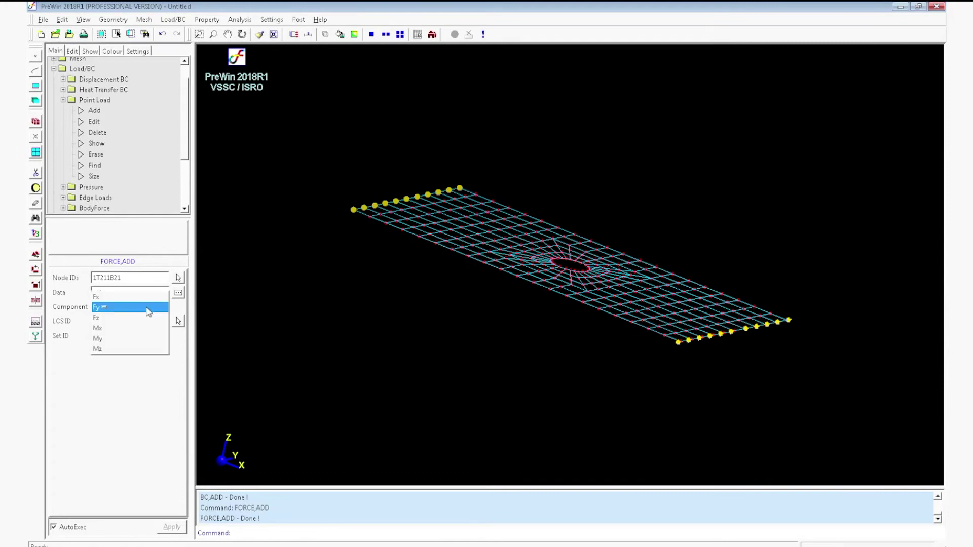
pyautogui.click(142, 318)
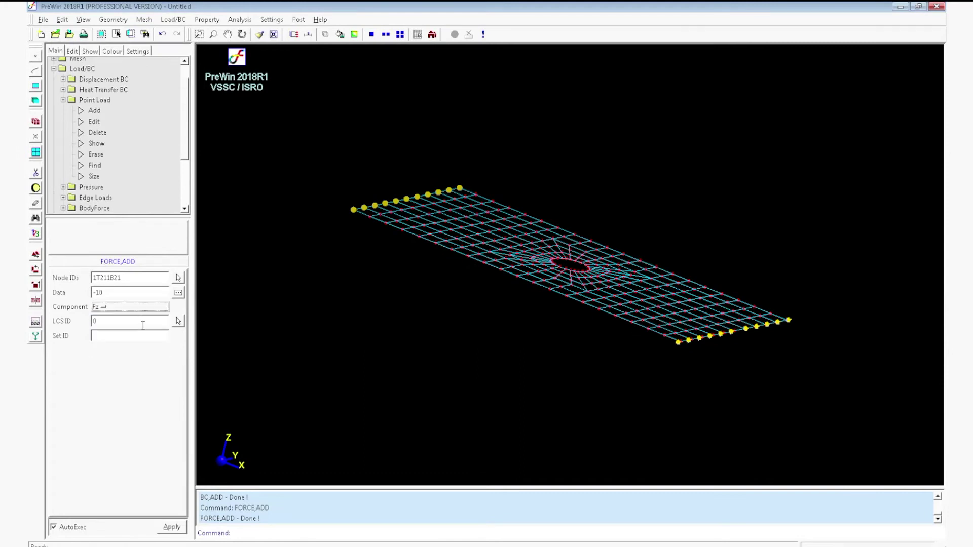
pyautogui.click(176, 531)
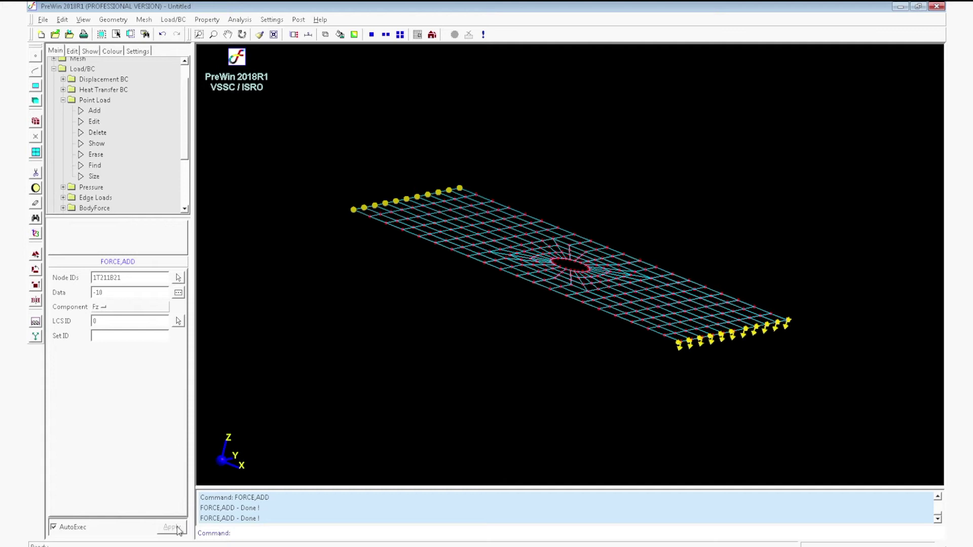
# Delete force set 1, which holds the Fy load on the right edge.
pyautogui.moveTo(543, 372); pyautogui.dragTo(583, 405, button='middle')
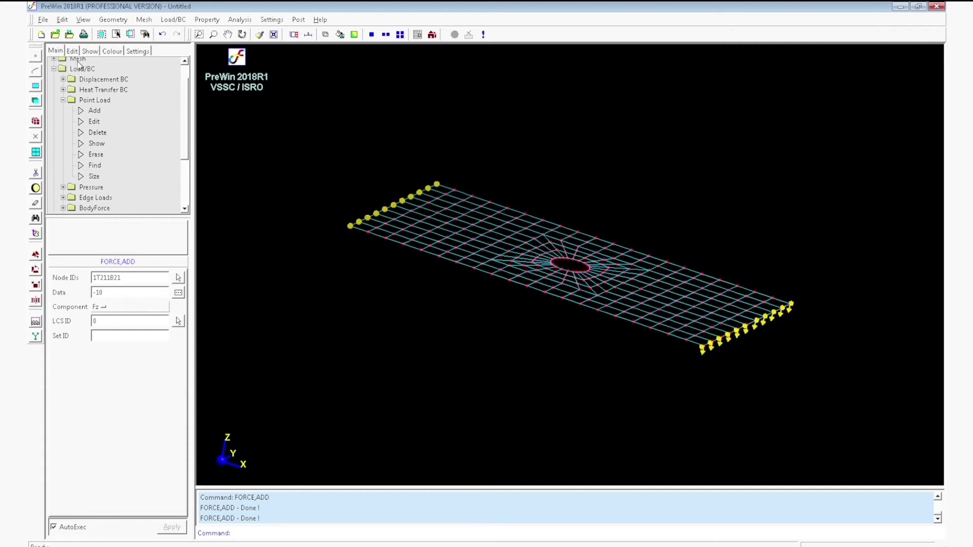
pyautogui.click(72, 51)
pyautogui.click(70, 90)
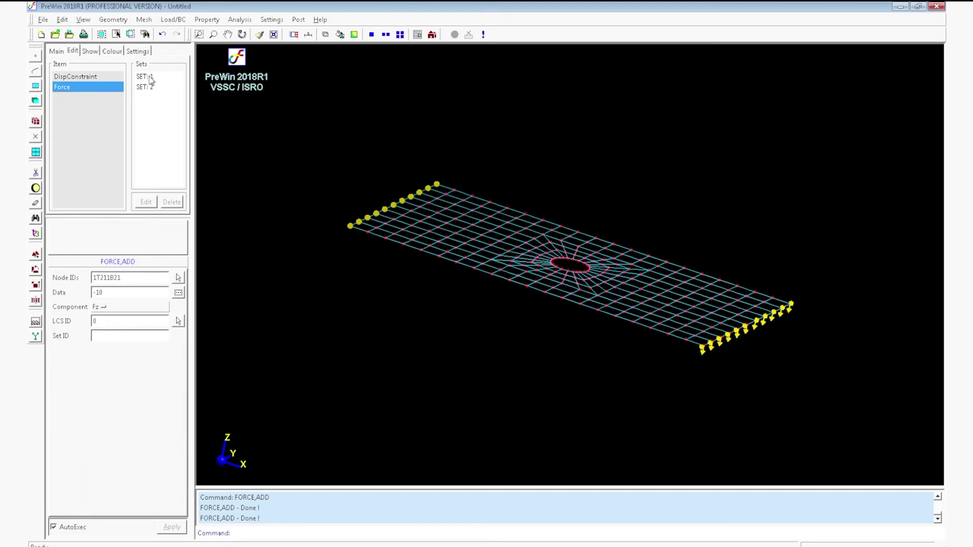
pyautogui.click(154, 80)
pyautogui.click(163, 201)
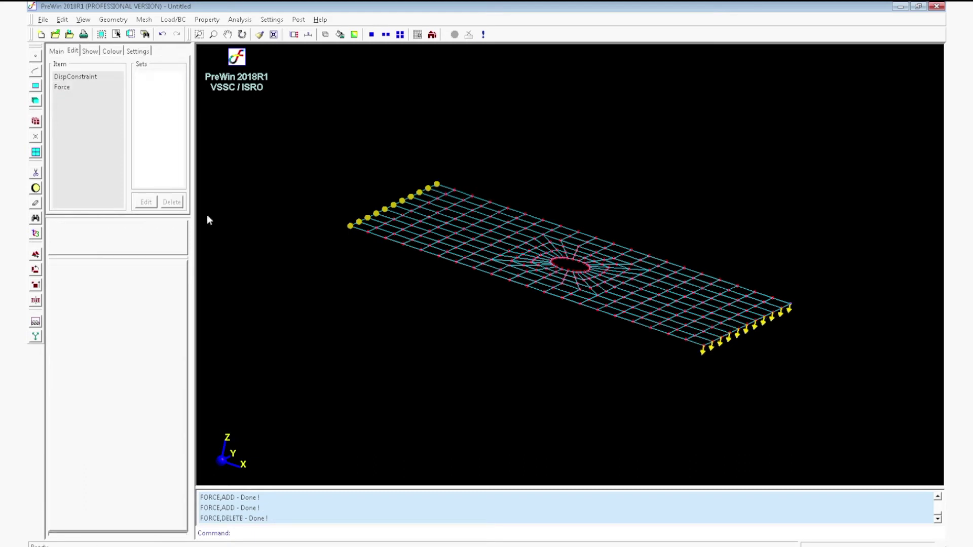
# Inspect the remaining edge load in 3D, then return the plate to a fitted front view.
pyautogui.moveTo(592, 320); pyautogui.dragTo(509, 303, button='middle')
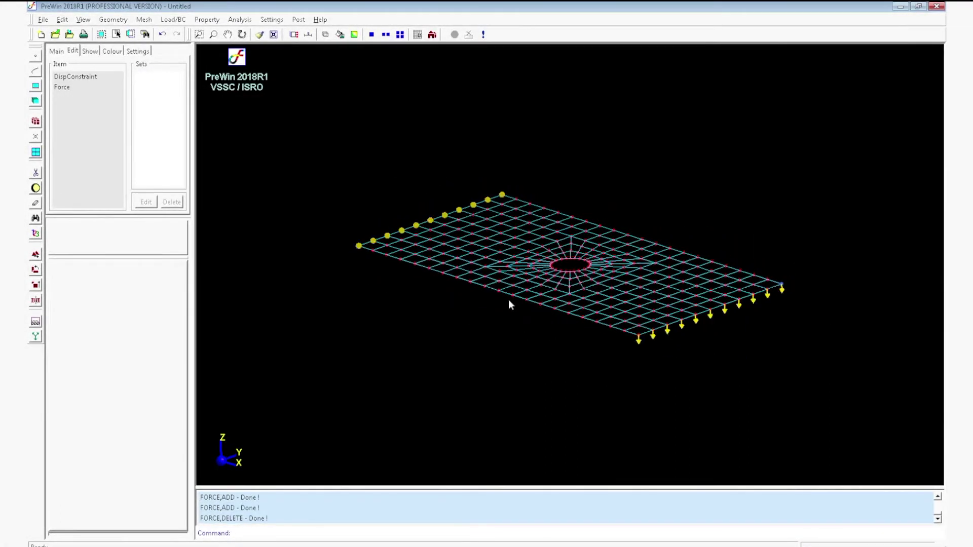
pyautogui.click(432, 34)
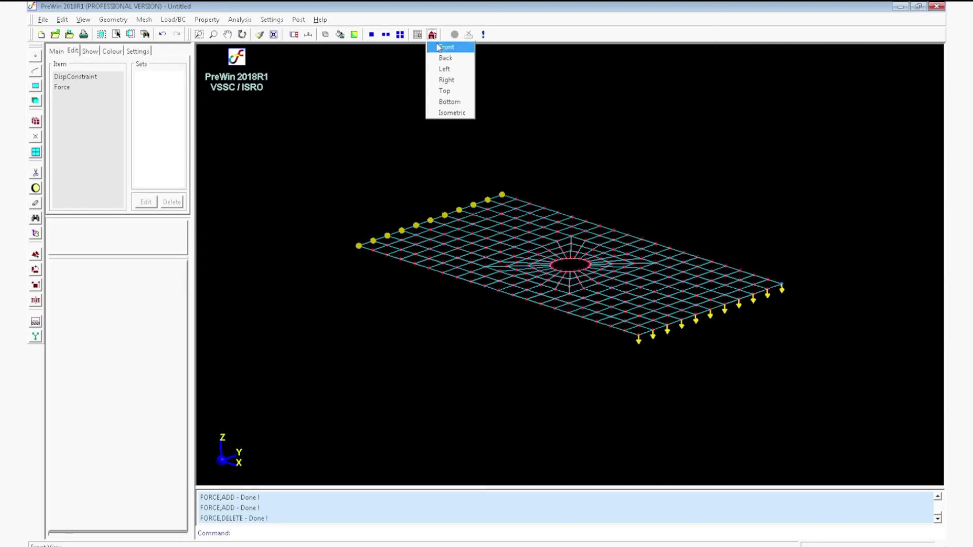
pyautogui.click(438, 47)
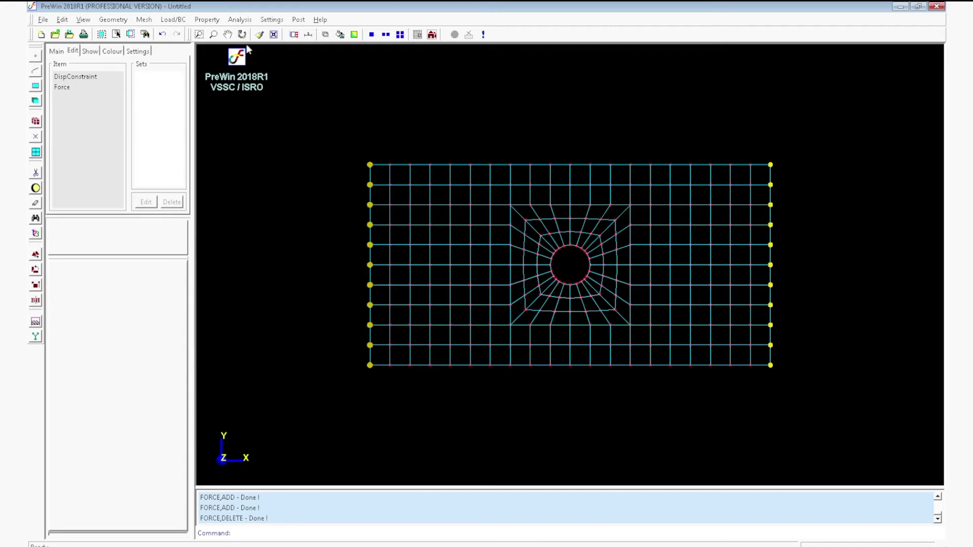
pyautogui.click(274, 34)
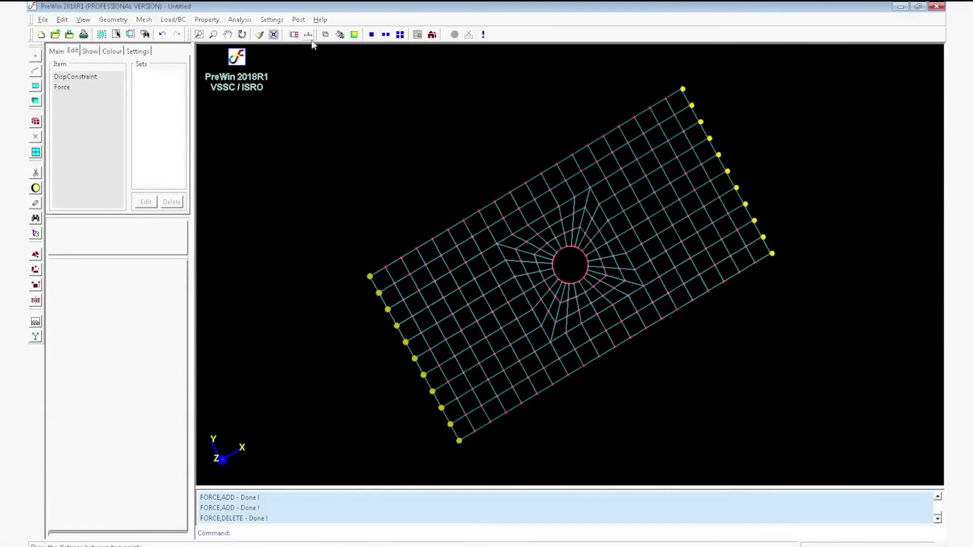
pyautogui.click(431, 35)
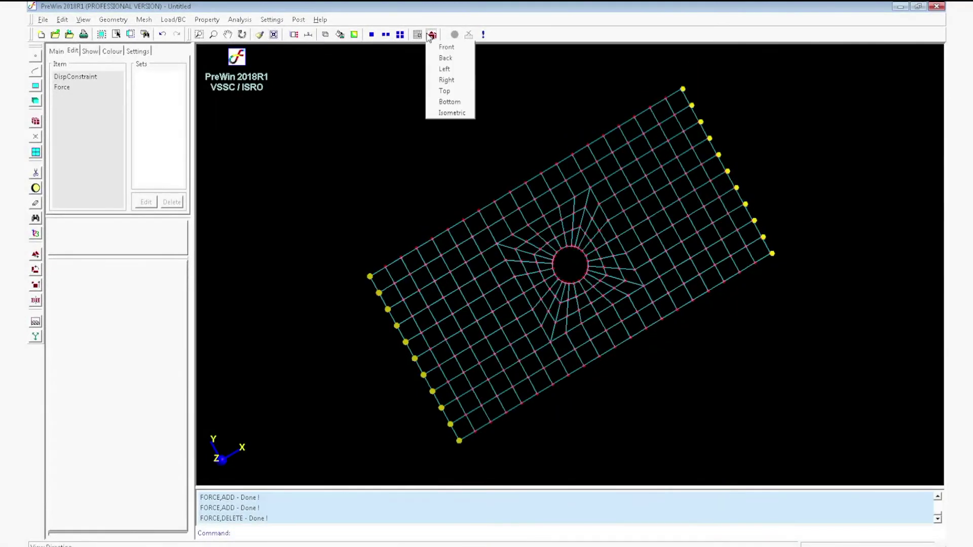
pyautogui.click(435, 51)
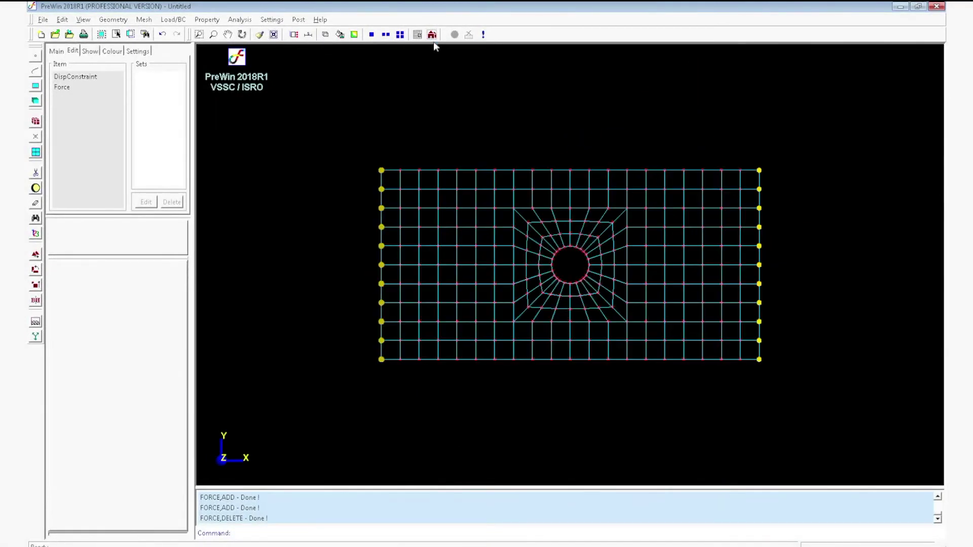
# Assign an isotropic material to all elements with modulus of elasticity 200000 and Poisson's ratio 0.3.
pyautogui.click(207, 19)
pyautogui.moveTo(223, 31)
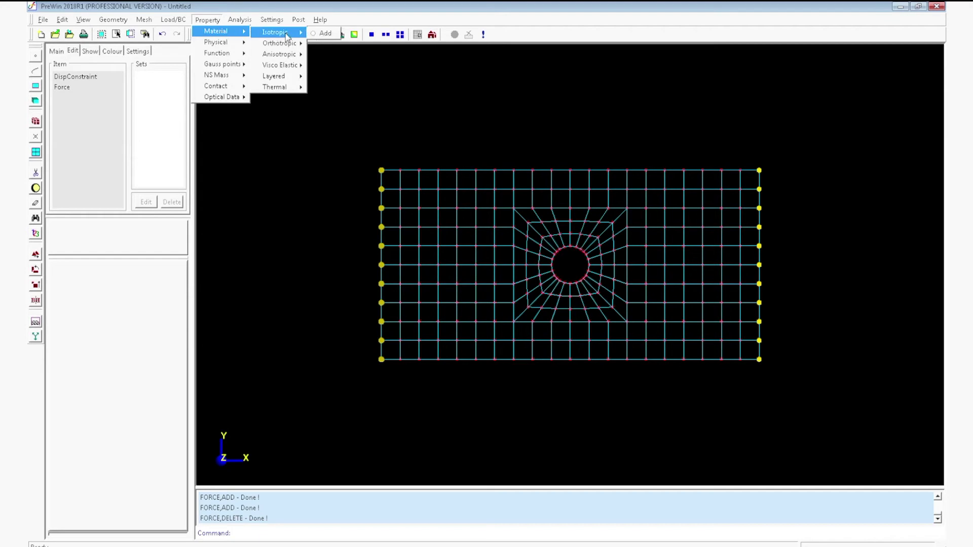
pyautogui.click(325, 33)
pyautogui.click(58, 245)
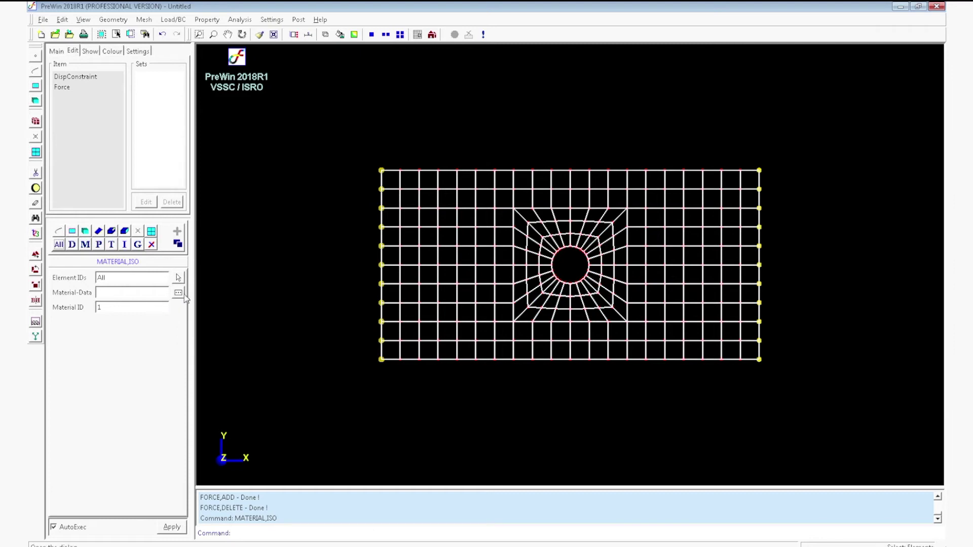
pyautogui.click(181, 294)
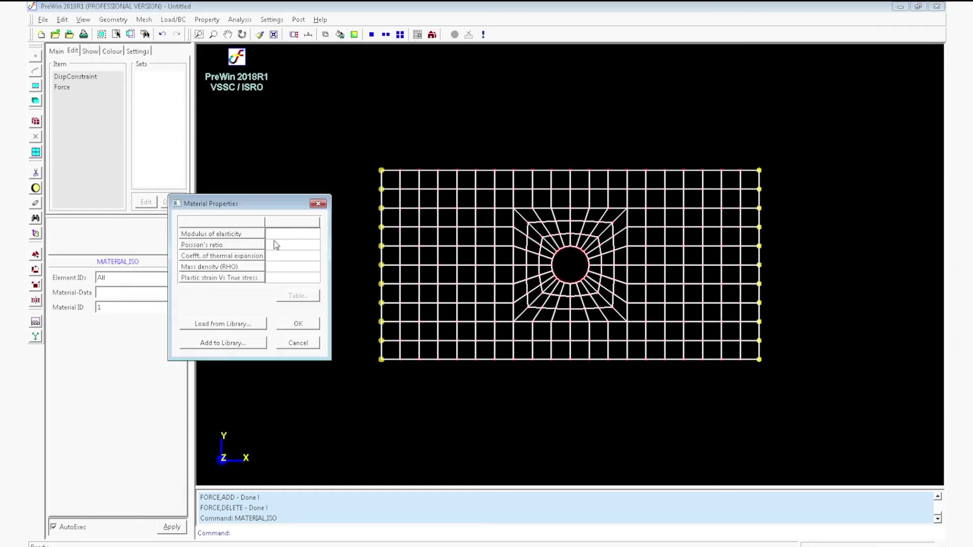
pyautogui.click(290, 235)
pyautogui.write('200000')
pyautogui.click(285, 245)
pyautogui.write('0')
pyautogui.click(298, 325)
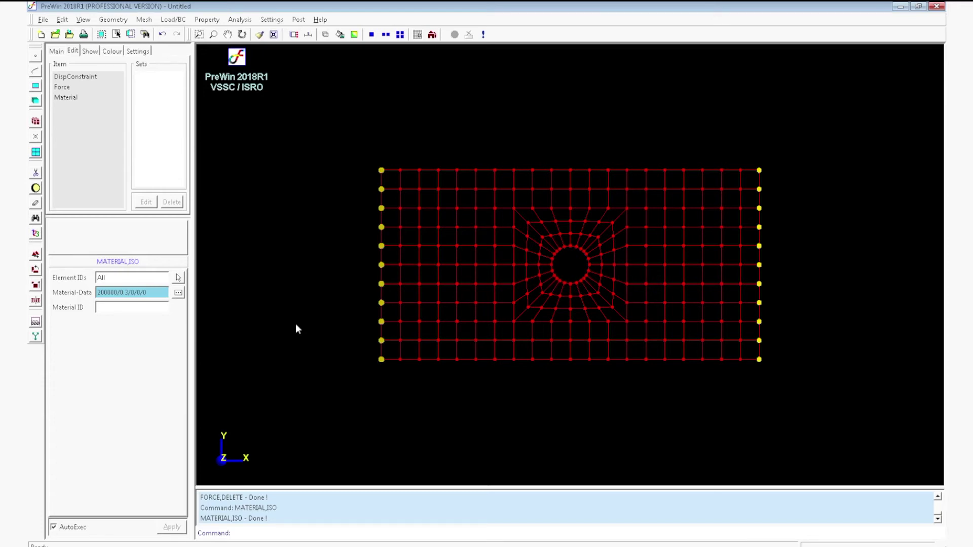
# Add a shell thickness of 20 to all elements of the plate.
pyautogui.click(215, 21)
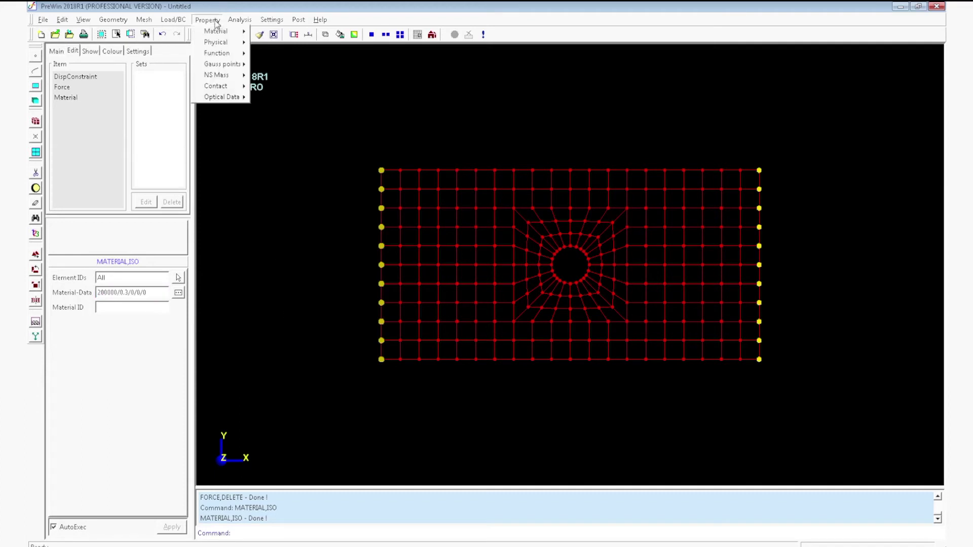
pyautogui.moveTo(218, 42)
pyautogui.moveTo(287, 44)
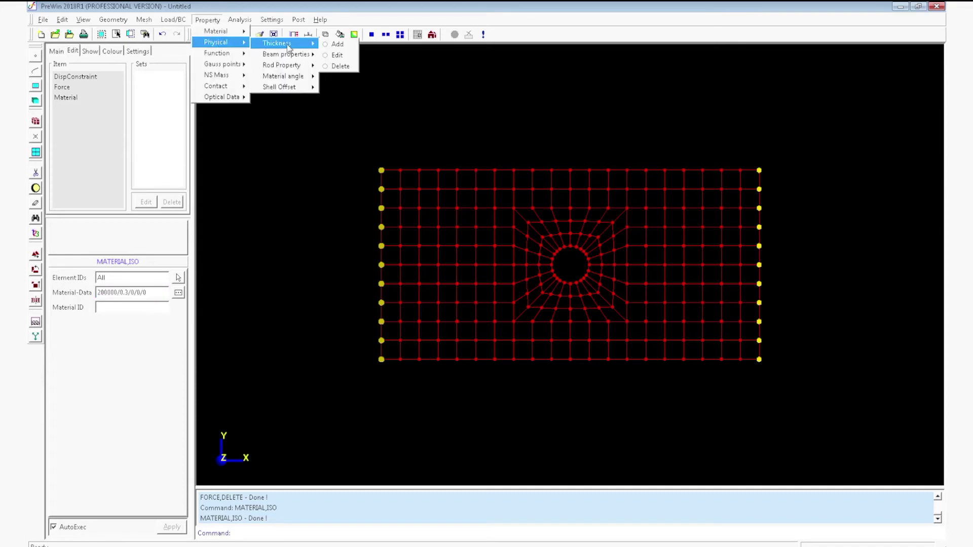
pyautogui.click(337, 44)
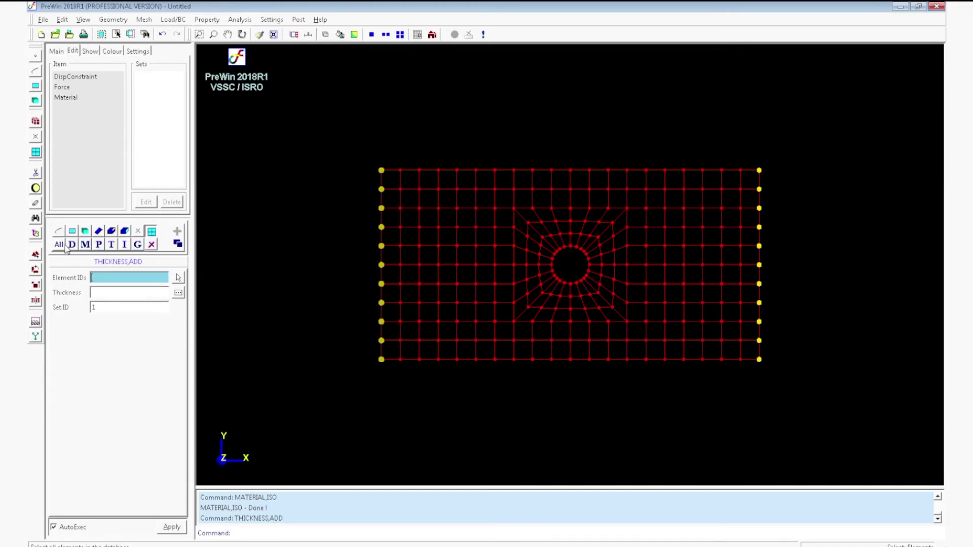
pyautogui.click(65, 246)
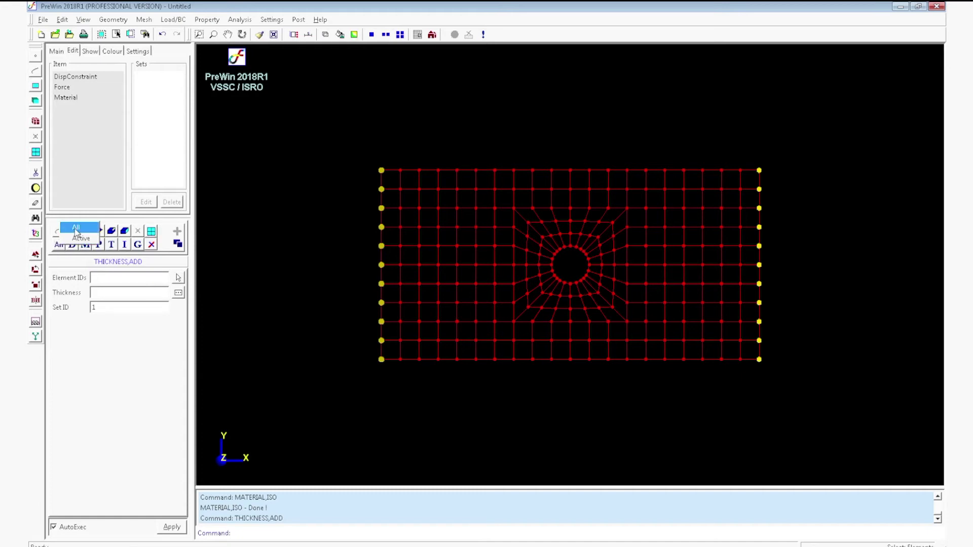
pyautogui.click(76, 229)
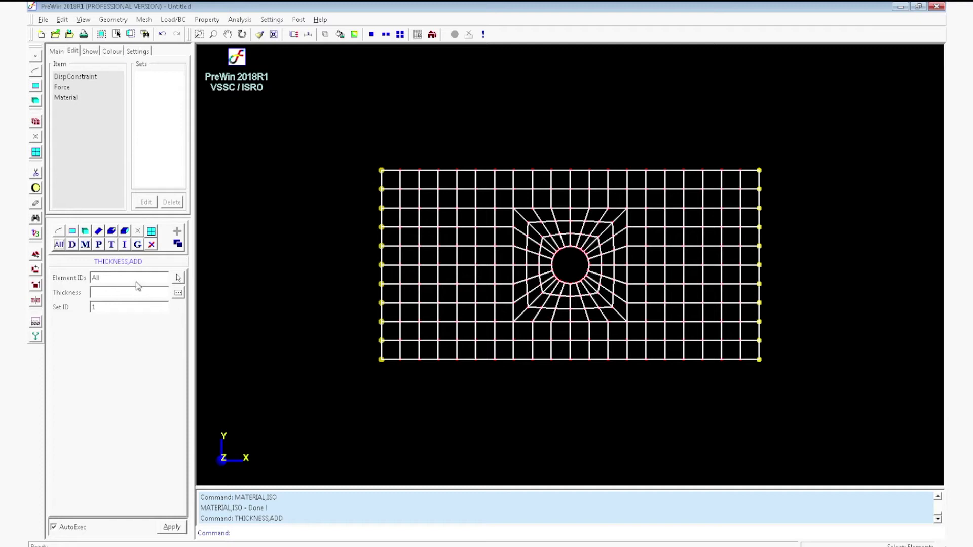
pyautogui.click(230, 290)
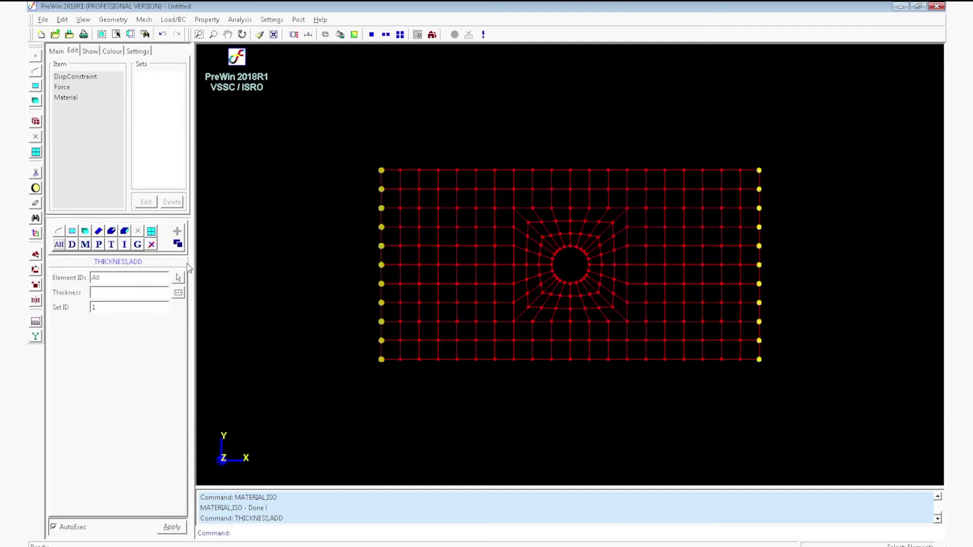
pyautogui.moveTo(349, 154); pyautogui.dragTo(806, 421)
pyautogui.click(159, 293)
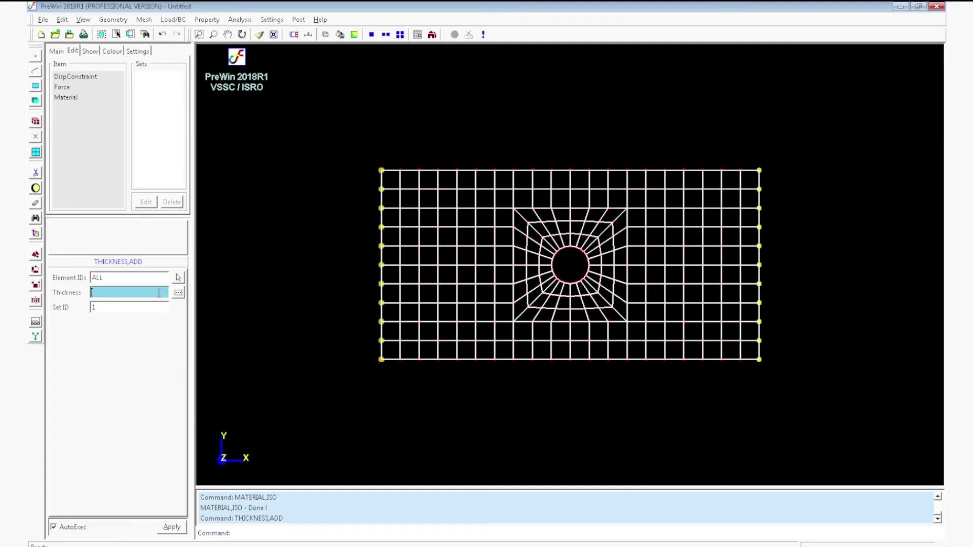
pyautogui.write('20')
pyautogui.click(176, 527)
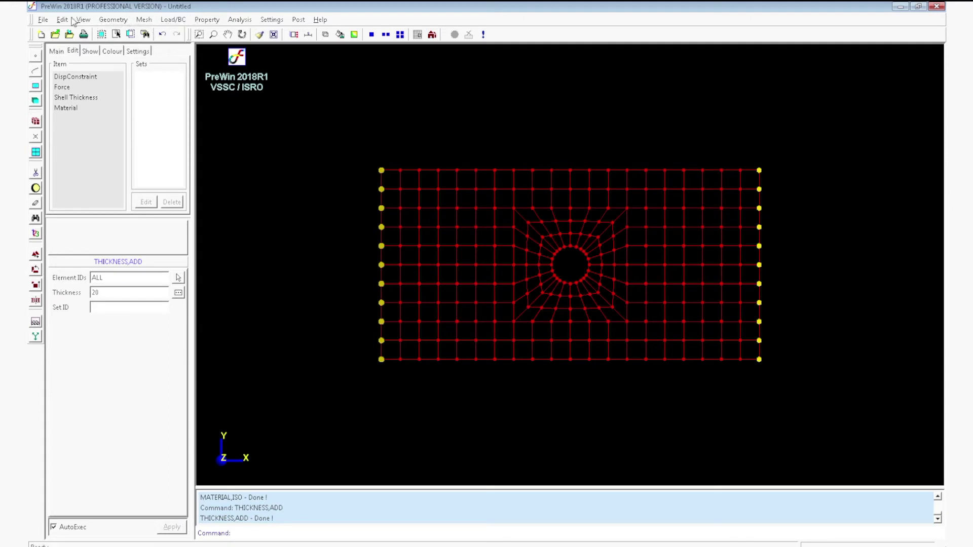
# Set the analysis type to Static.
pyautogui.click(240, 19)
pyautogui.click(246, 31)
pyautogui.click(119, 278)
pyautogui.click(133, 284)
pyautogui.click(182, 531)
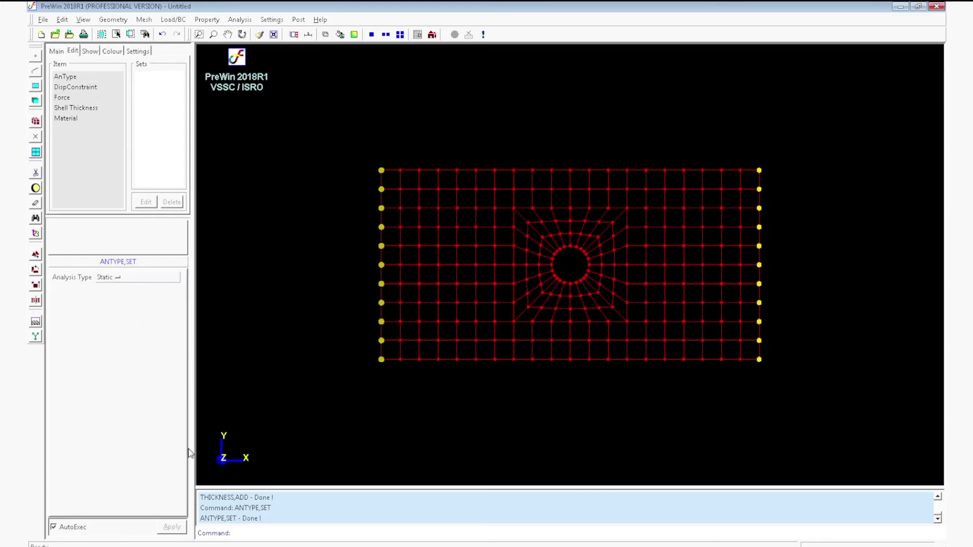
# Set the analysis options to use the MultiFrontal linear solver.
pyautogui.click(239, 19)
pyautogui.click(249, 41)
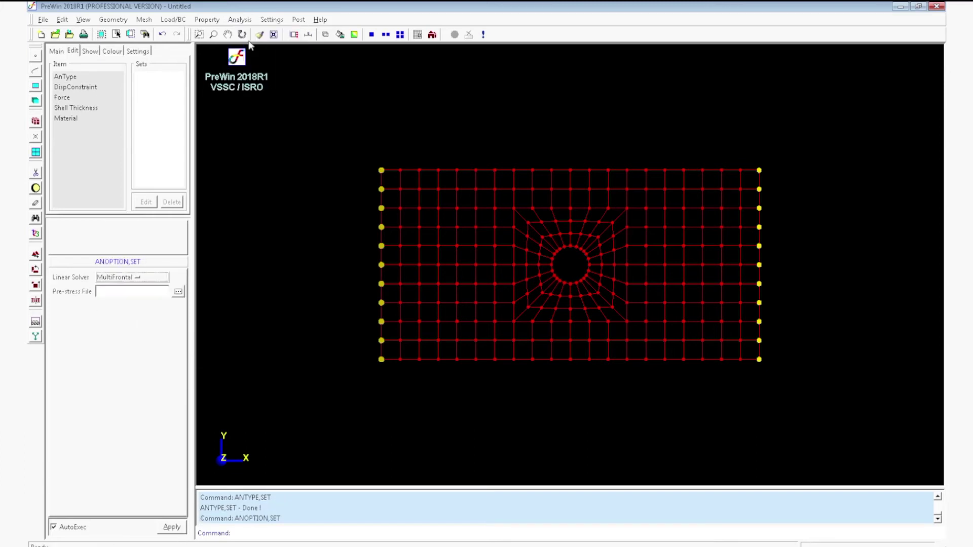
pyautogui.click(149, 278)
pyautogui.click(150, 286)
pyautogui.click(178, 529)
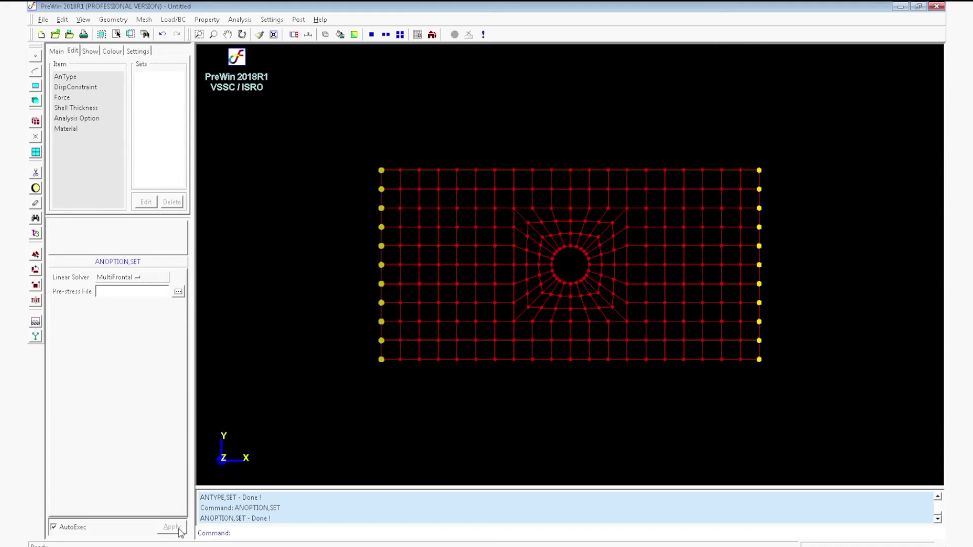
# Add a general static analysis definition with stress output set to Yes.
pyautogui.click(246, 20)
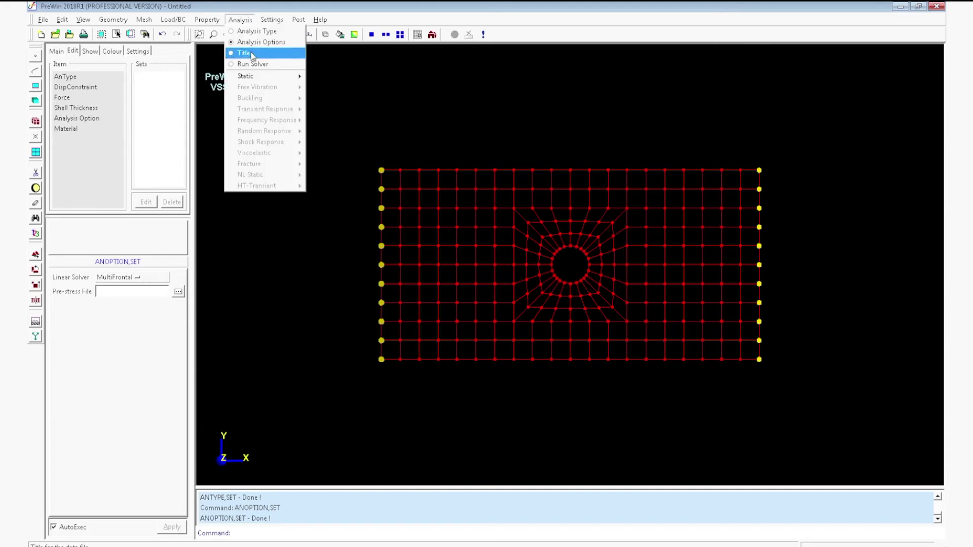
pyautogui.moveTo(261, 76)
pyautogui.moveTo(320, 80)
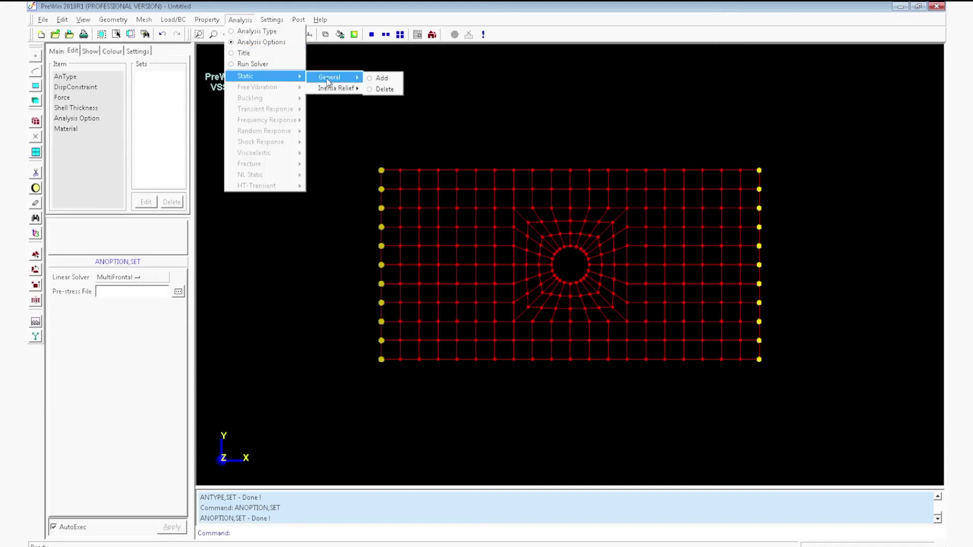
pyautogui.click(373, 81)
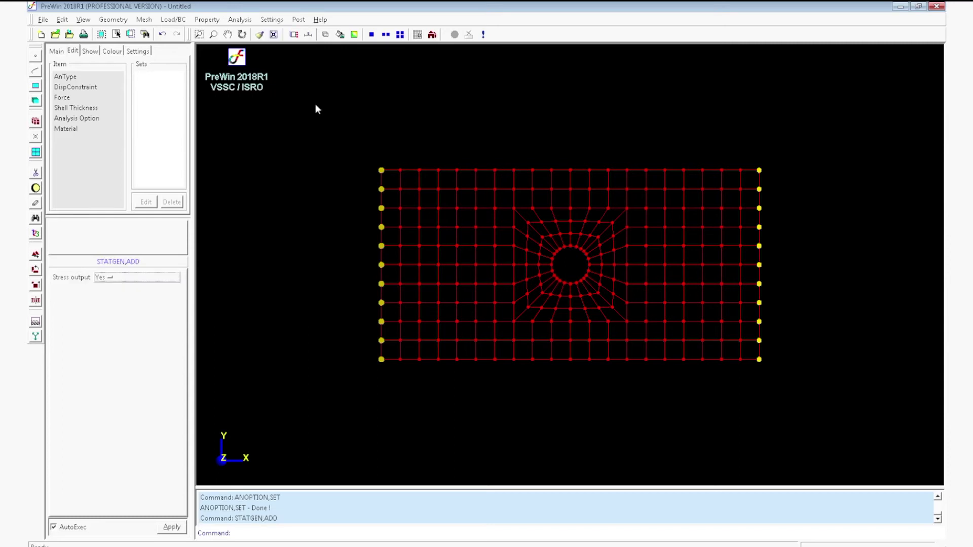
pyautogui.click(157, 277)
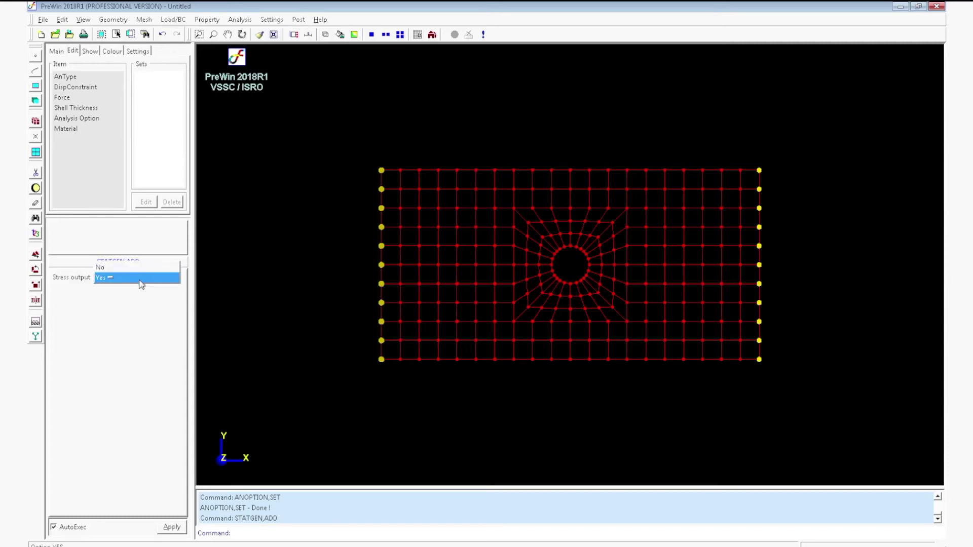
pyautogui.click(139, 281)
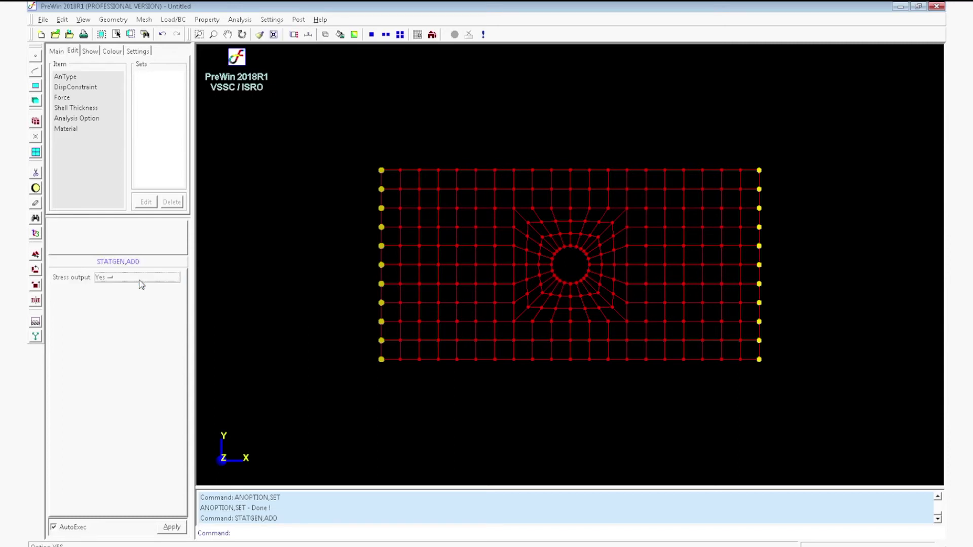
pyautogui.click(171, 528)
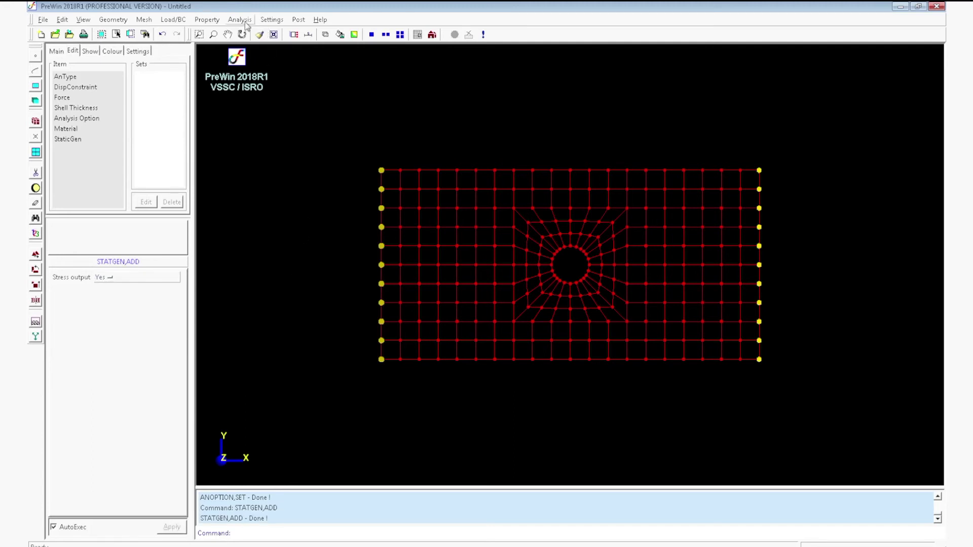
# Save the project as StaticPlate in the Tutorial folder and run the static analysis with the FEAST-SMT solver.
pyautogui.click(70, 34)
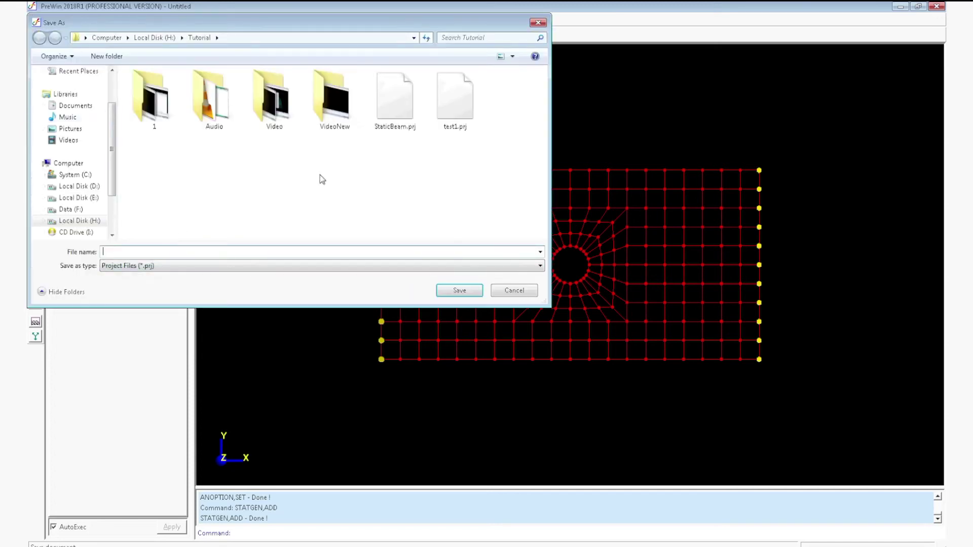
pyautogui.write('S')
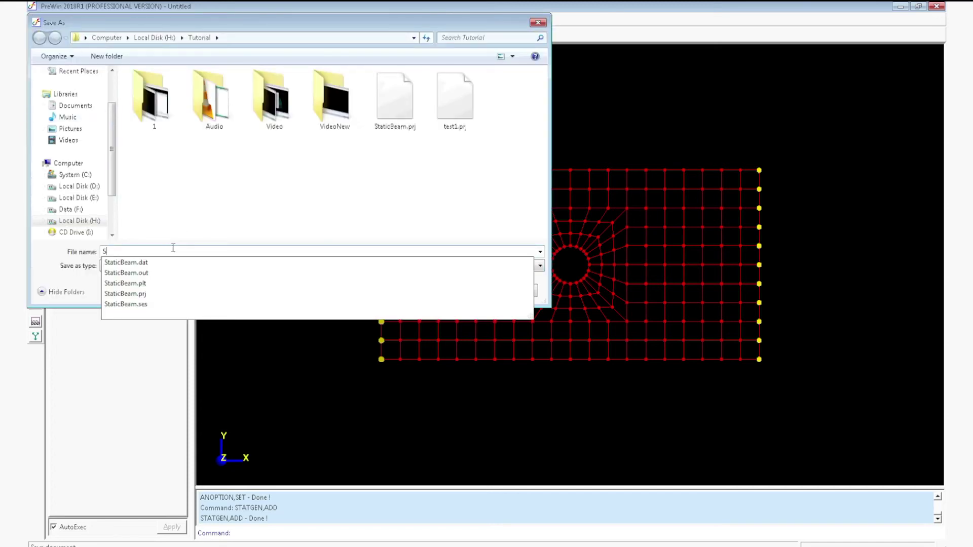
pyautogui.write('taticPlate')
pyautogui.click(458, 290)
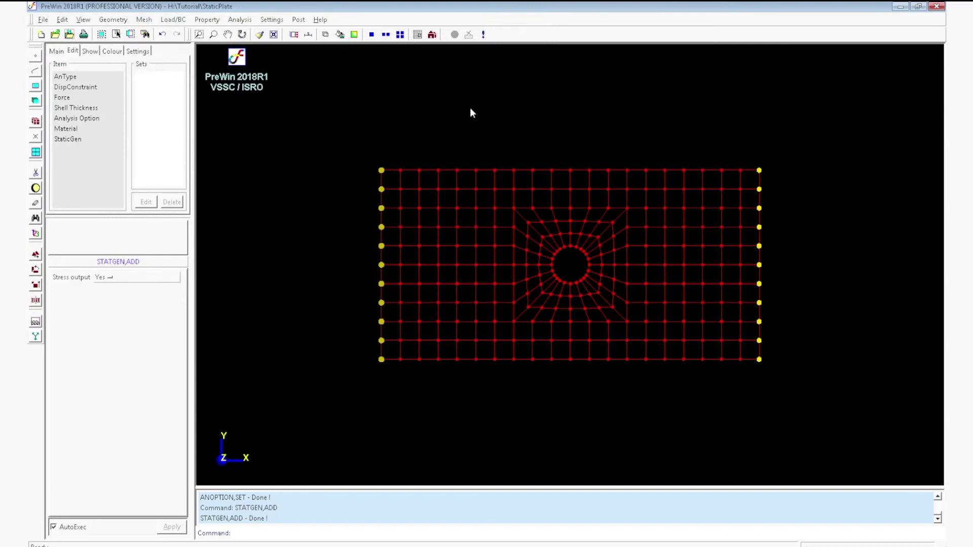
pyautogui.click(484, 35)
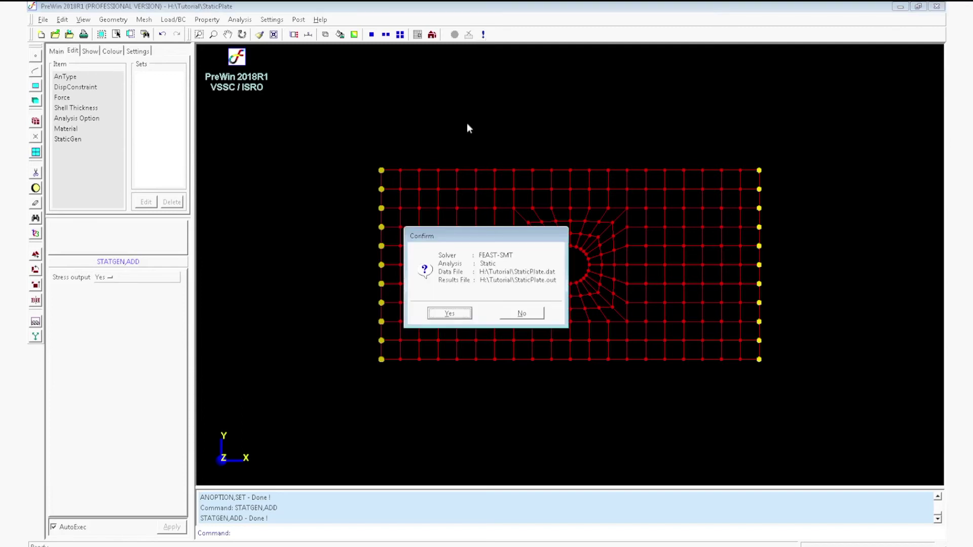
pyautogui.click(455, 313)
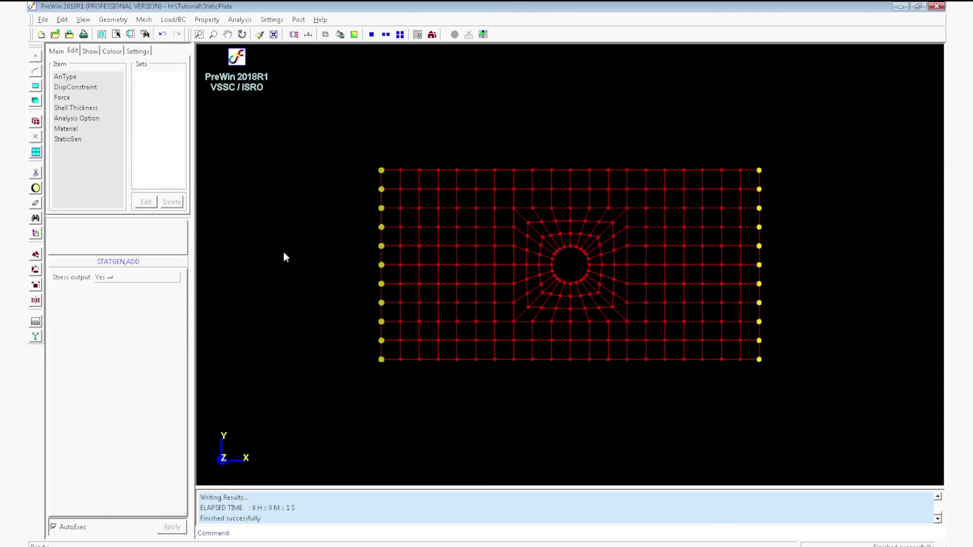
# Show the plate's deformed shape superimposed on the undeformed mesh and examine the bending from several angles.
pyautogui.click(298, 20)
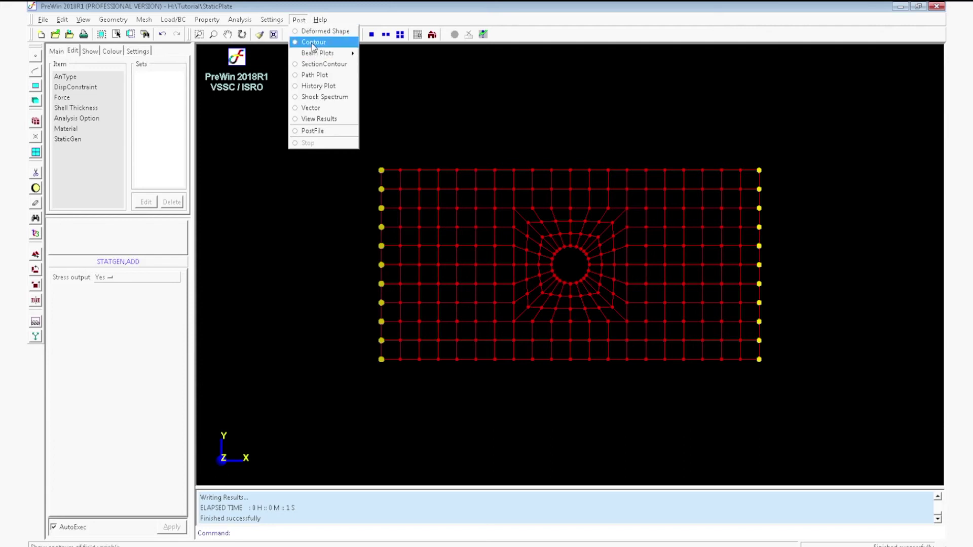
pyautogui.click(315, 32)
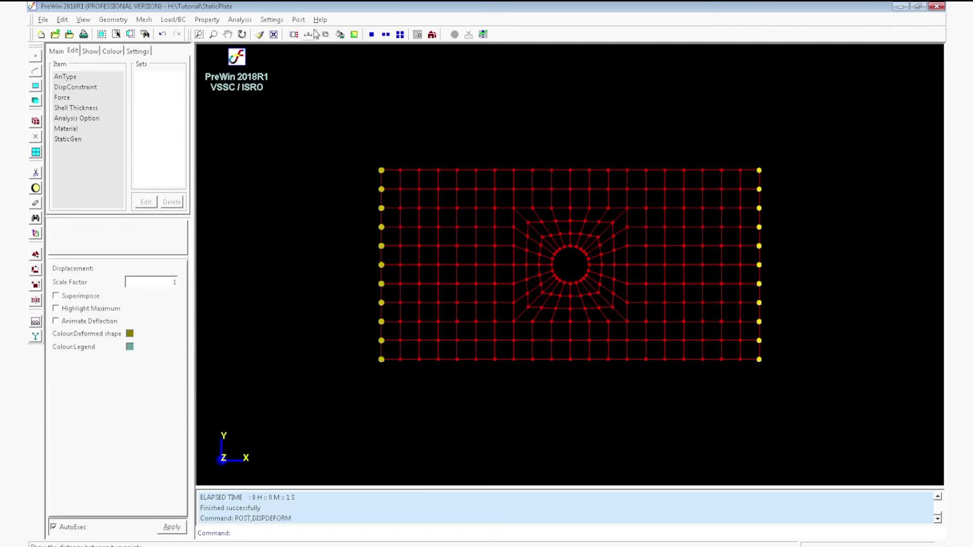
pyautogui.click(92, 297)
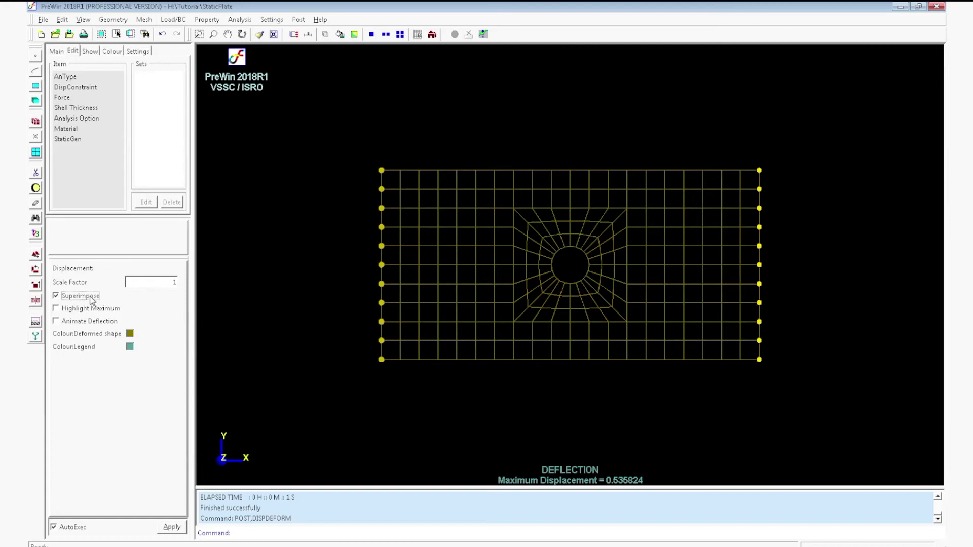
pyautogui.moveTo(584, 409); pyautogui.dragTo(528, 136, button='middle')
pyautogui.moveTo(552, 198); pyautogui.dragTo(576, 316, button='middle')
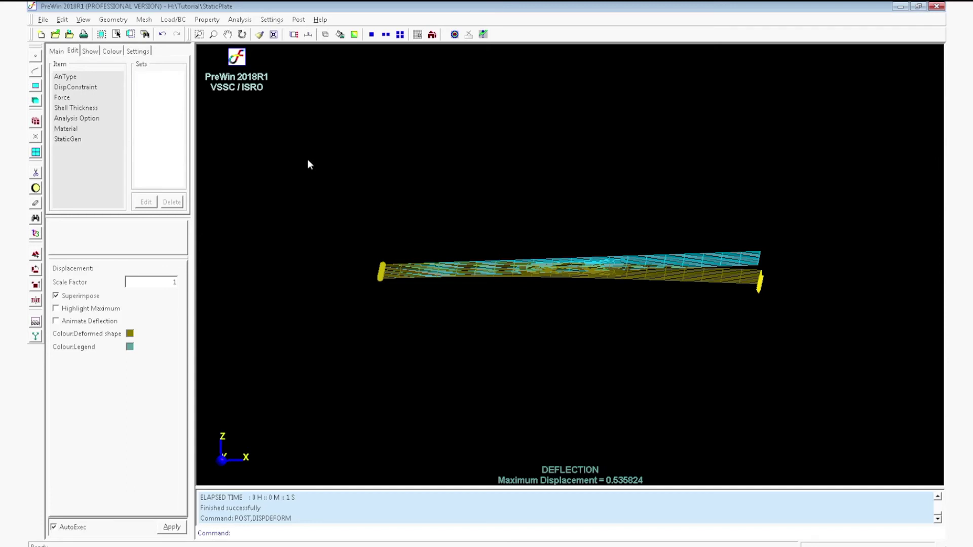
pyautogui.moveTo(307, 165); pyautogui.dragTo(549, 377, button='middle')
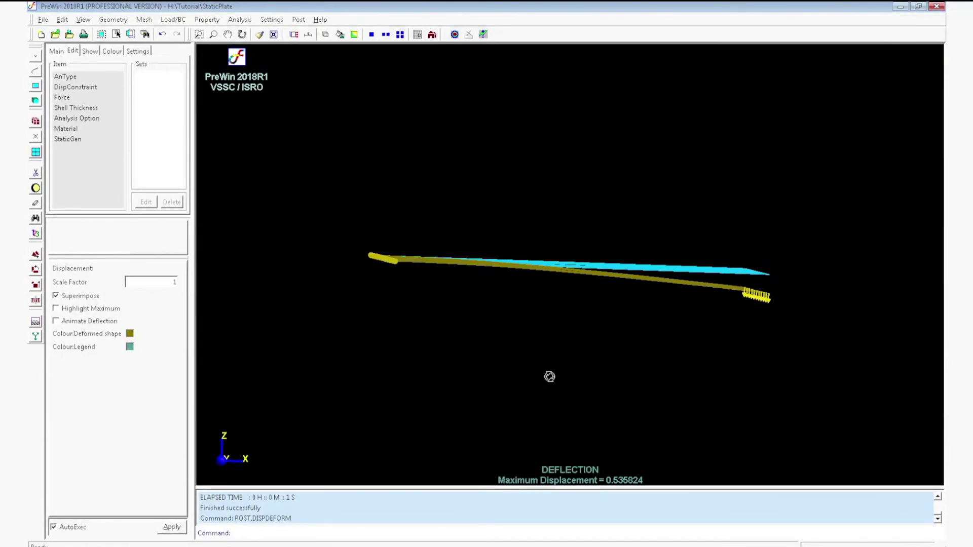
pyautogui.moveTo(550, 242); pyautogui.dragTo(543, 408, button='middle')
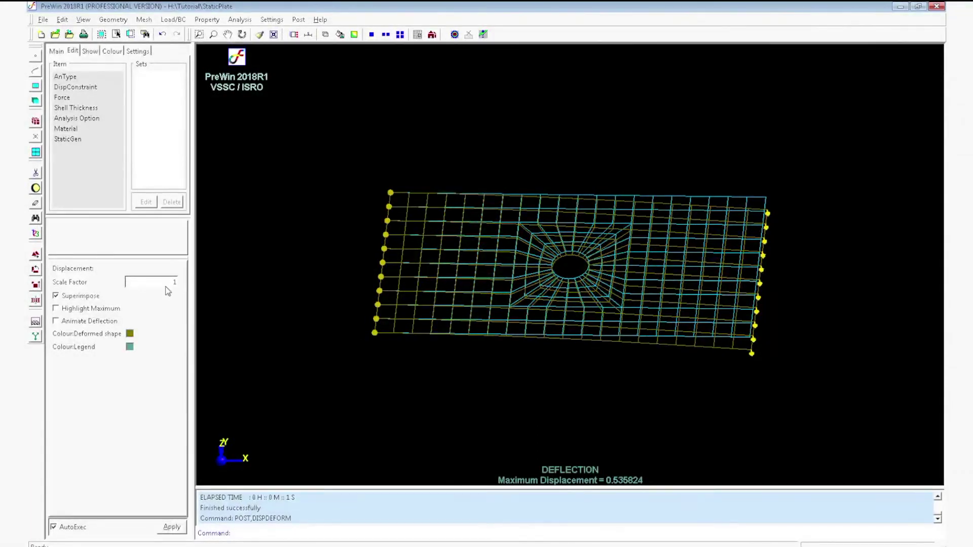
# Hide the load and constraint symbols, animate the plate's deflection at different speeds, and stop the result view.
pyautogui.click(298, 34)
pyautogui.moveTo(535, 385); pyautogui.dragTo(544, 285, button='middle')
pyautogui.click(106, 322)
pyautogui.moveTo(562, 378); pyautogui.dragTo(566, 337, button='middle')
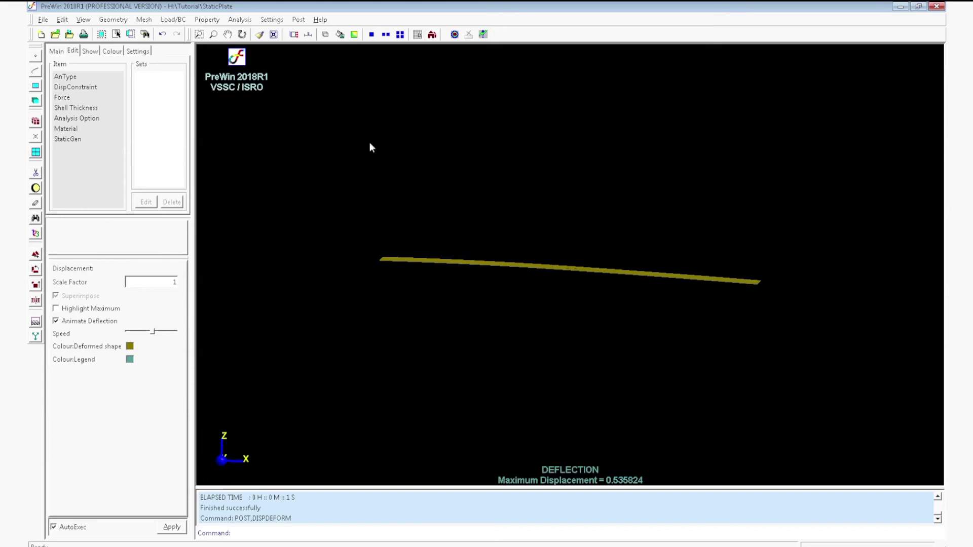
pyautogui.moveTo(152, 331); pyautogui.dragTo(169, 336)
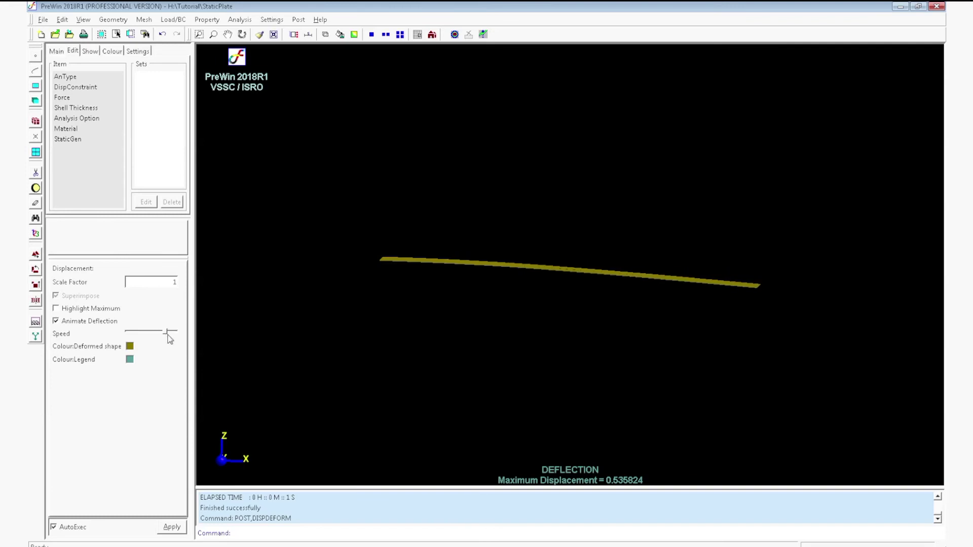
pyautogui.moveTo(166, 337); pyautogui.dragTo(141, 342)
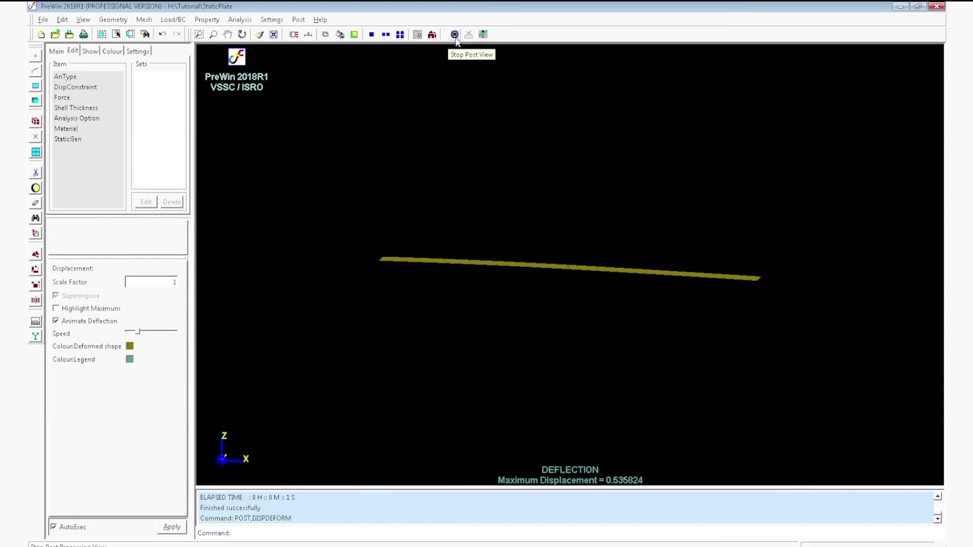
pyautogui.click(455, 36)
# Open a displacement contour plot of the plate and display the TX component.
pyautogui.moveTo(484, 133); pyautogui.dragTo(487, 282, button='middle')
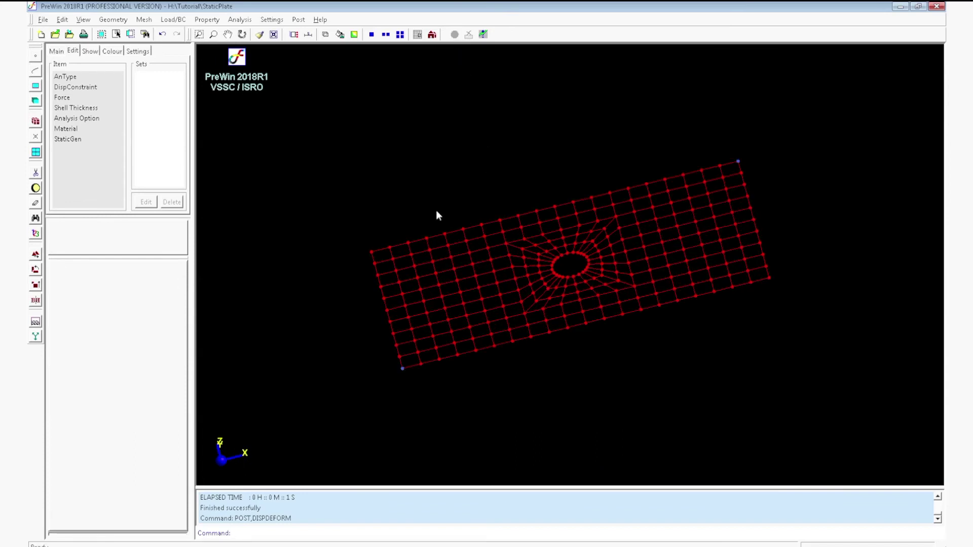
pyautogui.click(299, 19)
pyautogui.click(306, 44)
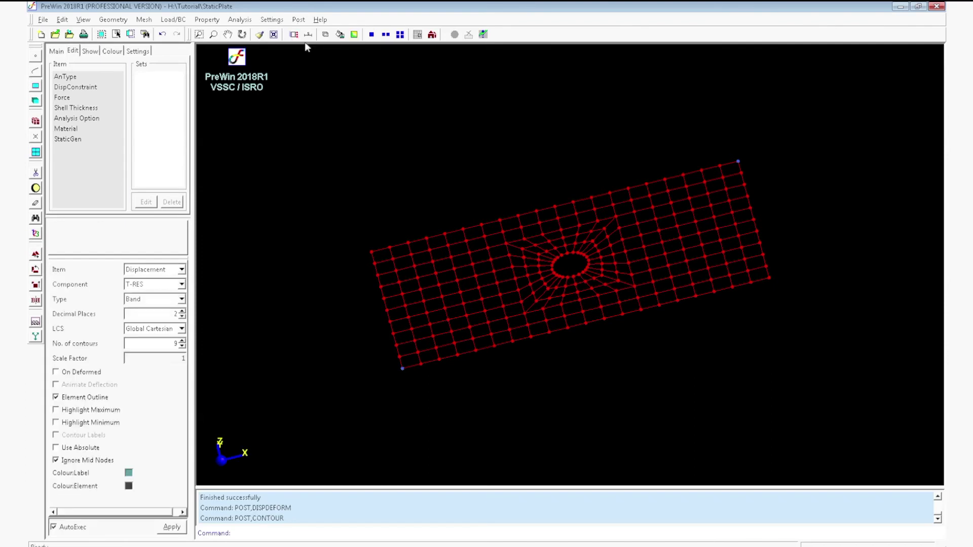
pyautogui.click(172, 285)
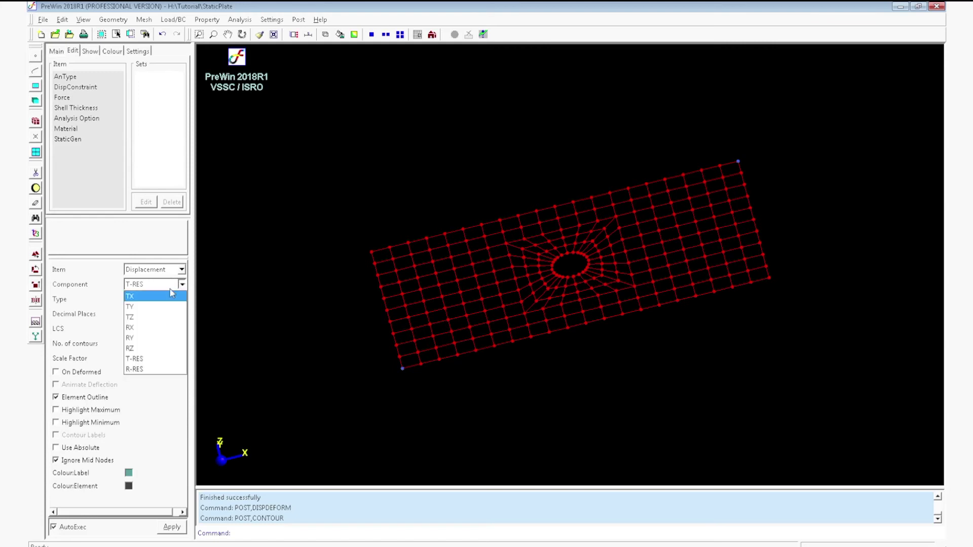
pyautogui.click(170, 299)
# Switch the displacement contour to the T-RES component and view the plate squarely in the XY plane.
pyautogui.click(172, 285)
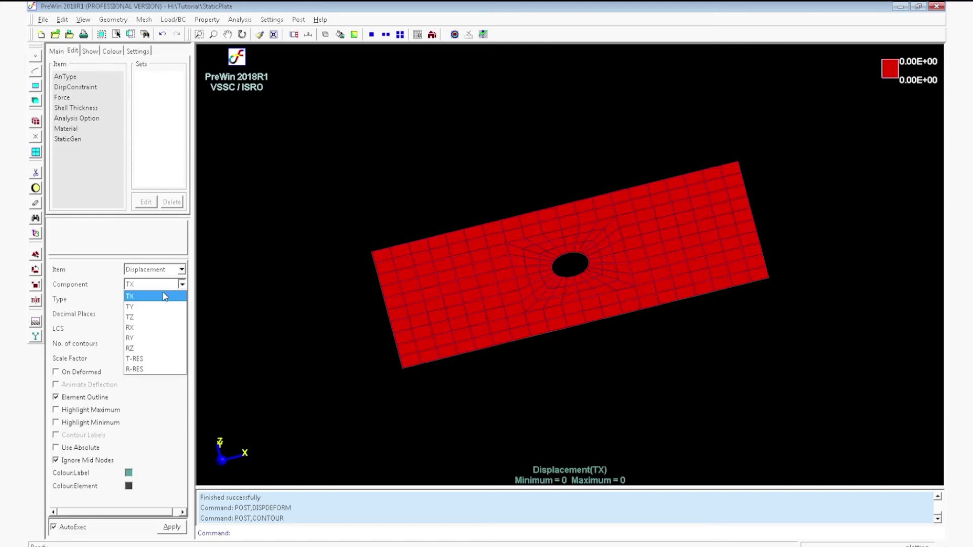
pyautogui.click(154, 354)
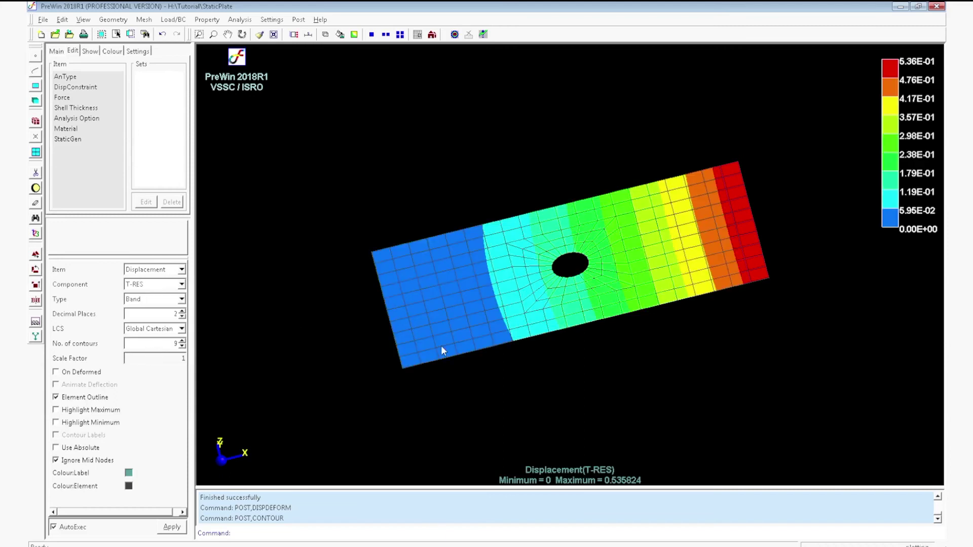
pyautogui.moveTo(542, 381); pyautogui.dragTo(489, 397, button='middle')
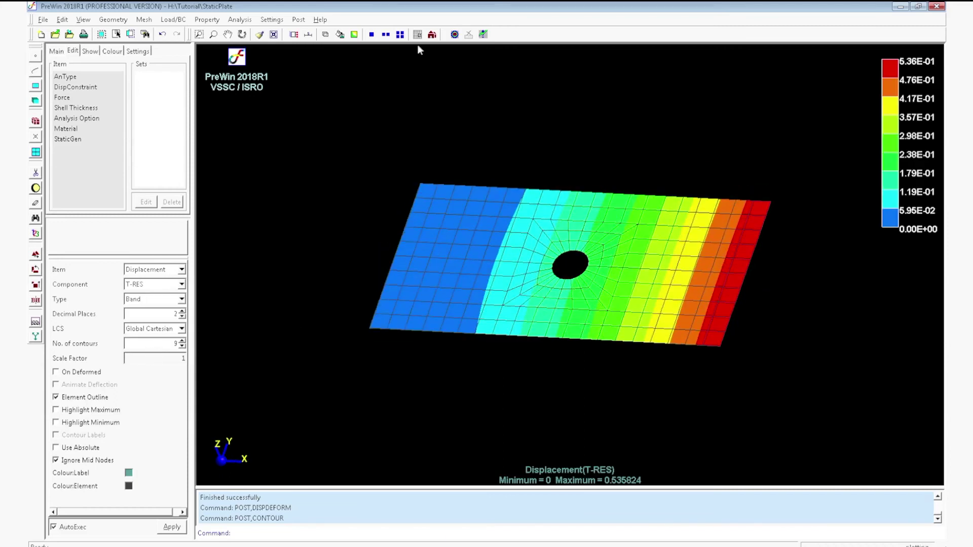
pyautogui.click(432, 34)
pyautogui.click(431, 50)
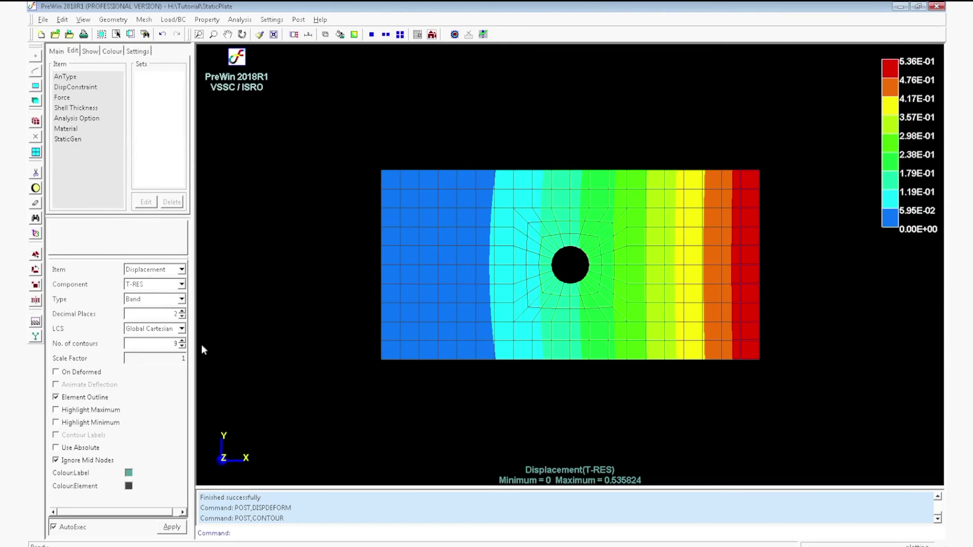
# Map the T-RES contour onto the deformed shape and animate the deflection, examining the bending from the side.
pyautogui.click(102, 374)
pyautogui.moveTo(340, 398); pyautogui.dragTo(760, 372, button='middle')
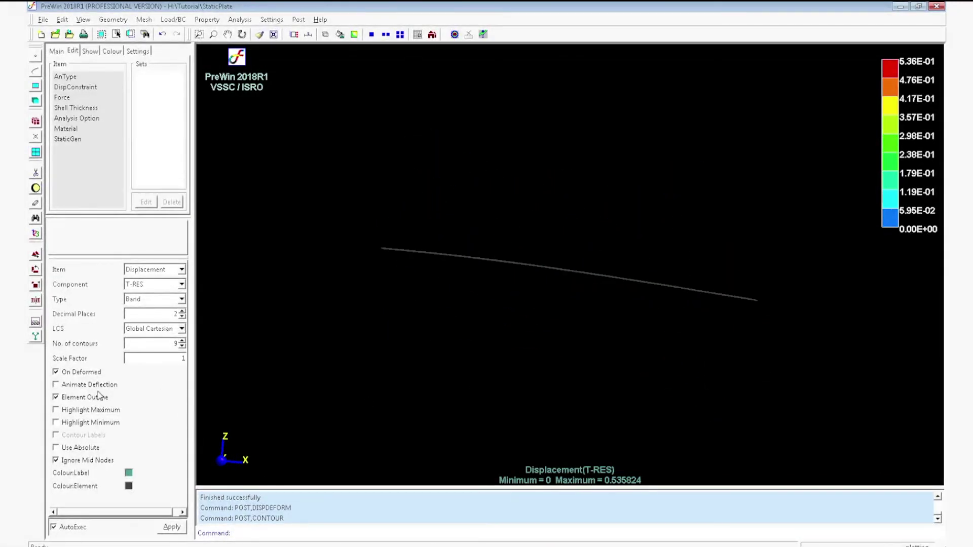
pyautogui.click(85, 386)
pyautogui.moveTo(405, 357); pyautogui.dragTo(501, 351, button='middle')
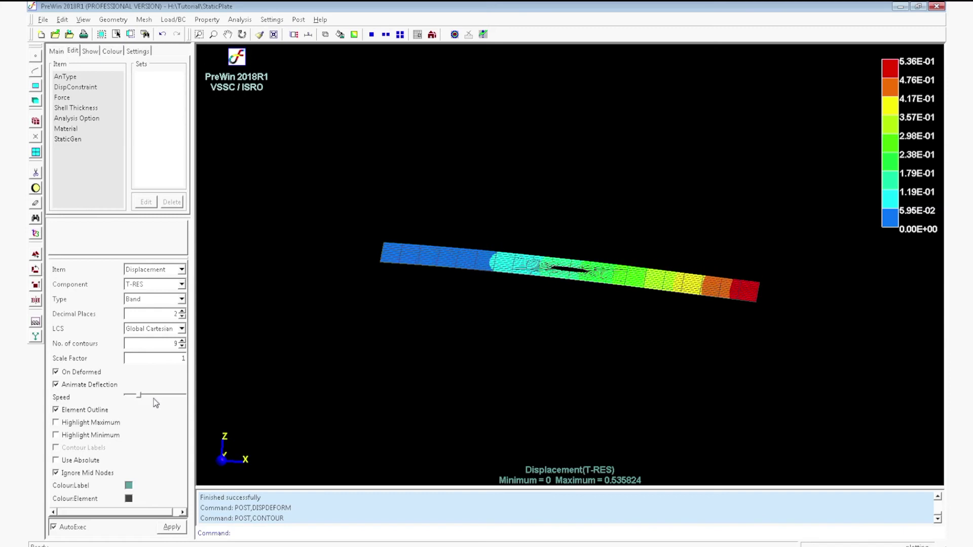
# Hide the element outlines to examine the plain contour bands on the deforming plate, and show the outlines again.
pyautogui.click(86, 413)
pyautogui.moveTo(418, 348); pyautogui.dragTo(398, 413)
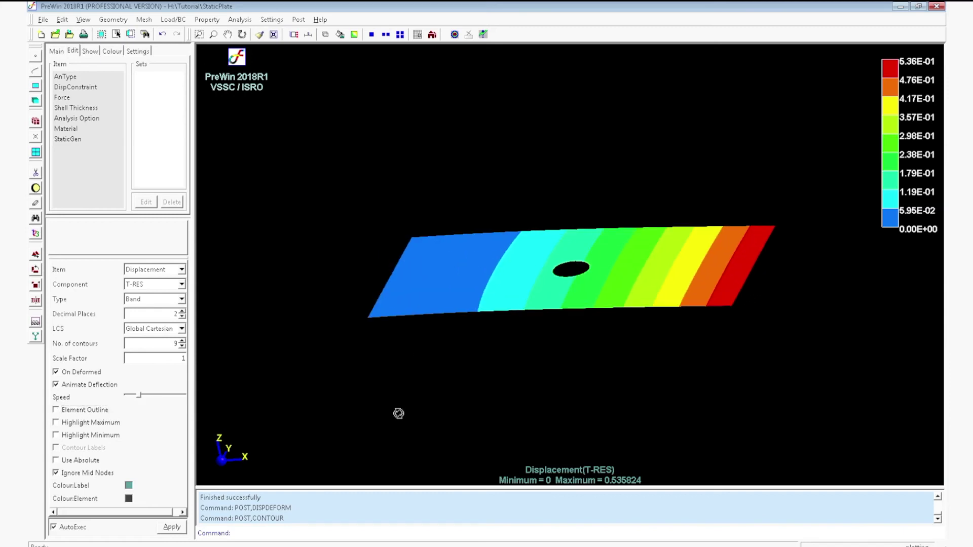
pyautogui.moveTo(567, 341); pyautogui.dragTo(652, 387)
pyautogui.click(79, 413)
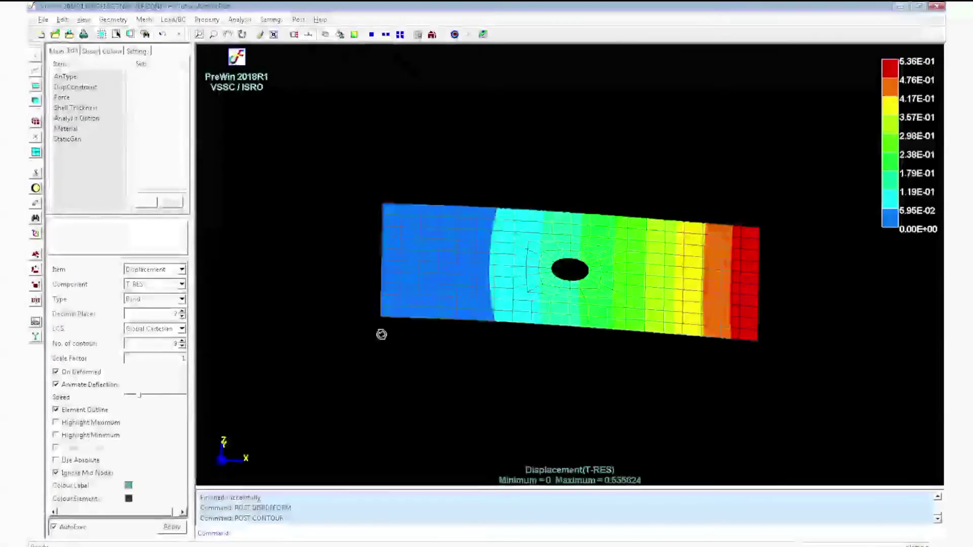
# Highlight the maximum displacement and examine the value labels along the plate's free end up close.
pyautogui.click(92, 424)
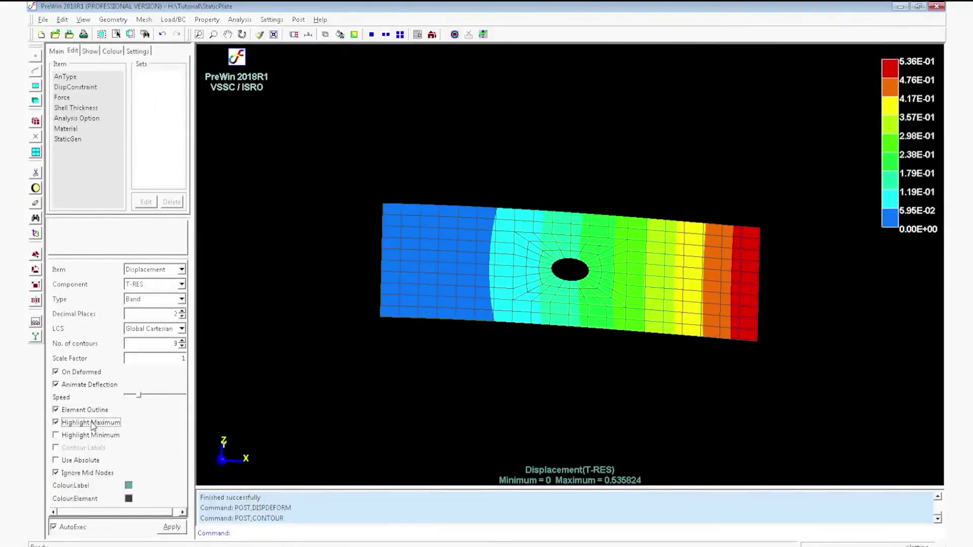
pyautogui.moveTo(539, 435); pyautogui.dragTo(758, 330, button='middle')
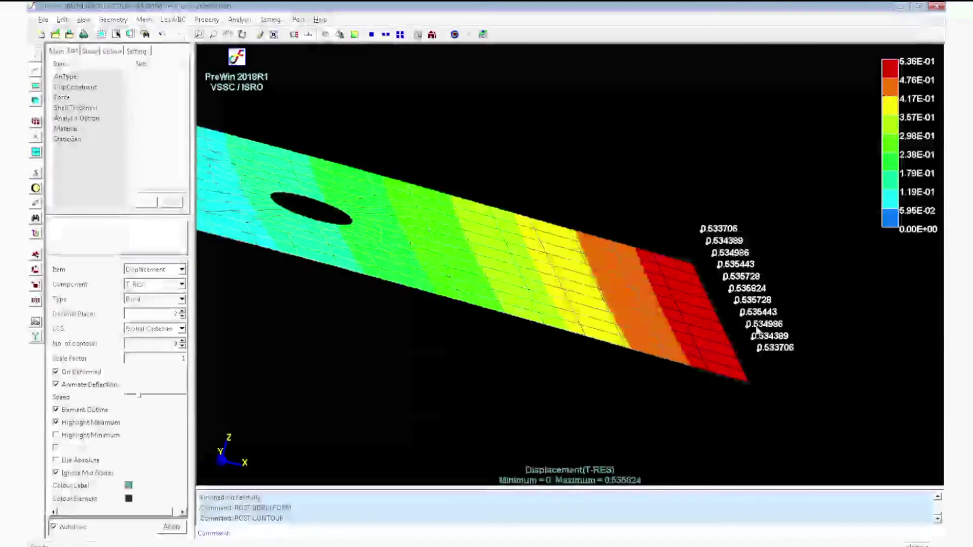
pyautogui.moveTo(562, 335); pyautogui.dragTo(678, 354, button='middle')
pyautogui.scroll(-4, 626, 335)
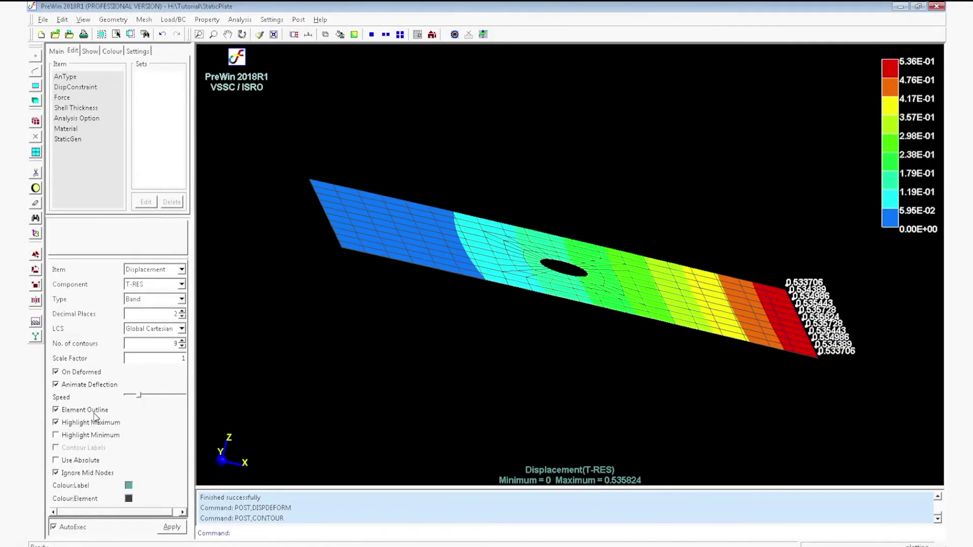
# Compare the Line, Smooth and Hologram contour types on the animated plate and return to Band.
pyautogui.click(181, 299)
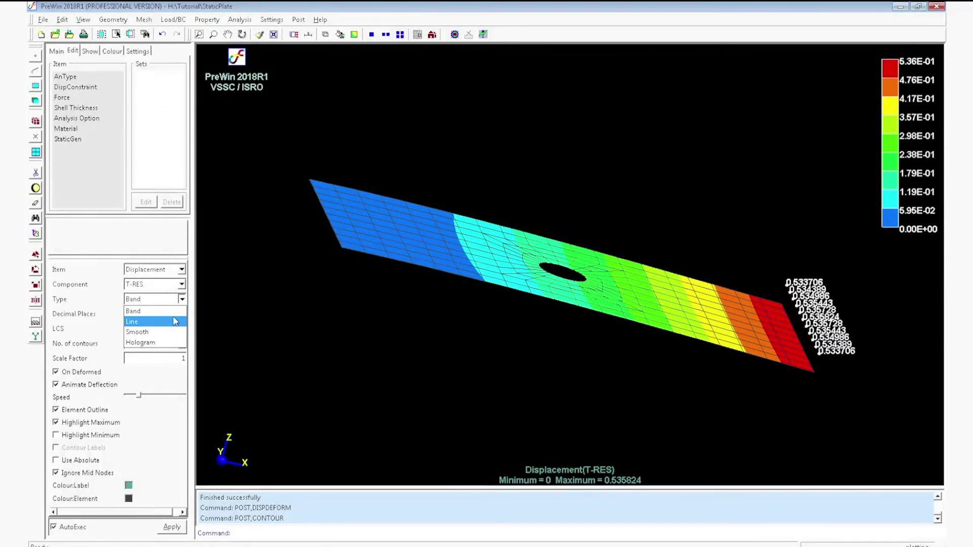
pyautogui.click(175, 321)
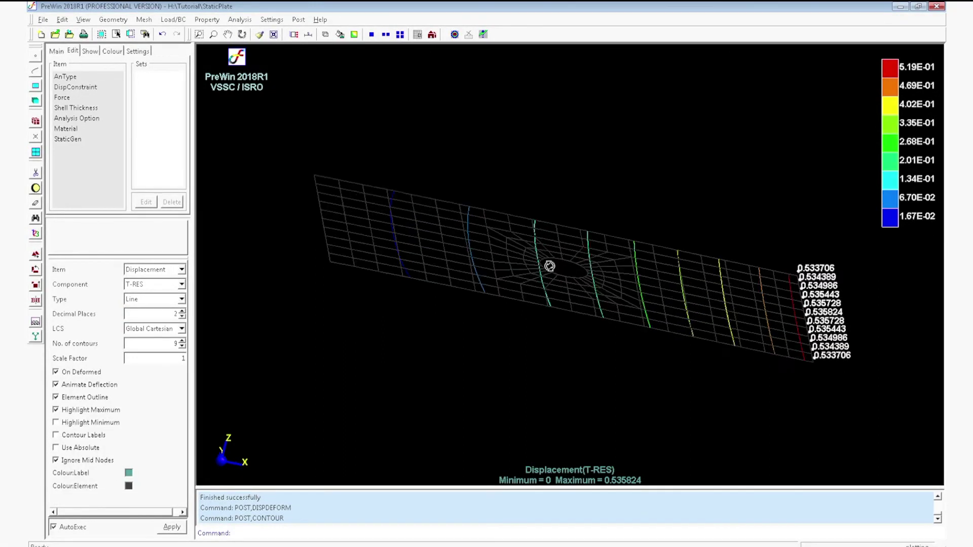
pyautogui.click(172, 300)
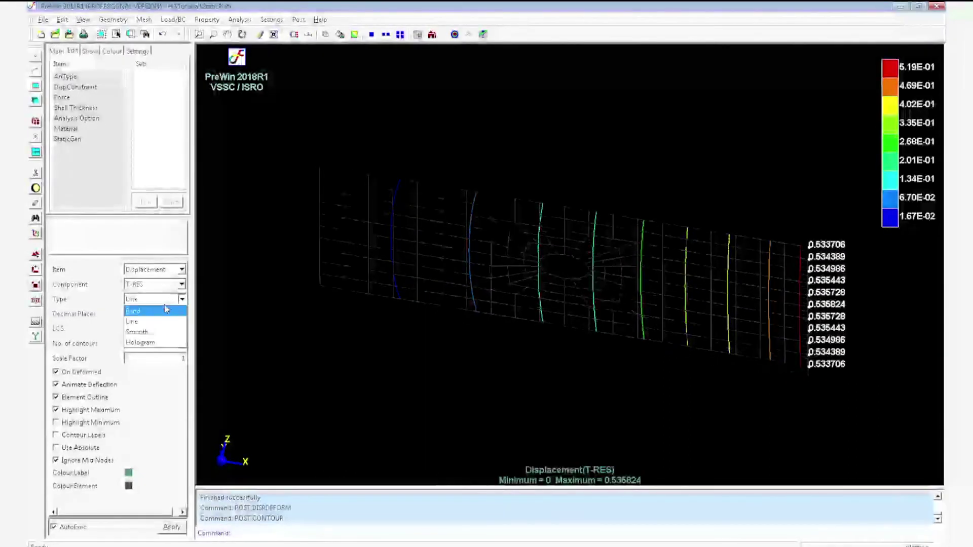
pyautogui.click(157, 331)
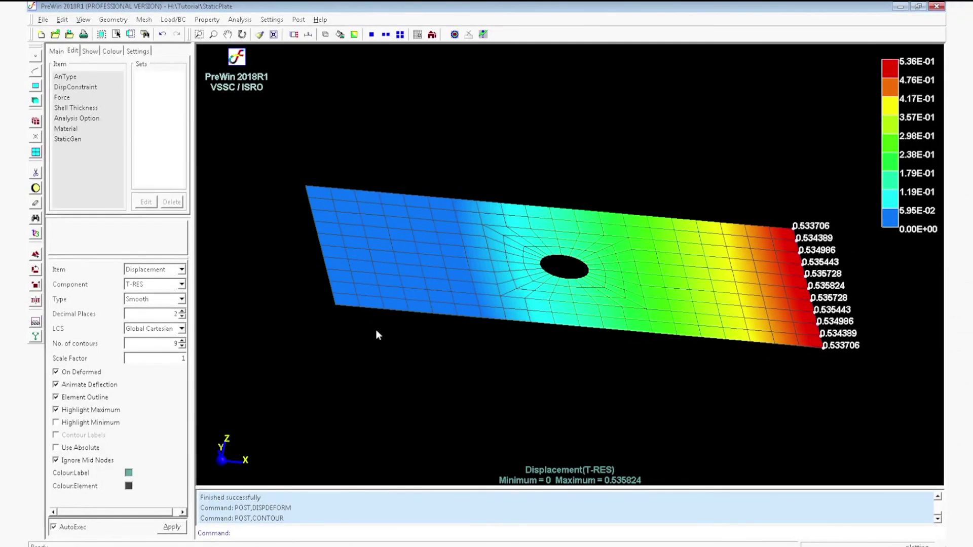
pyautogui.click(155, 300)
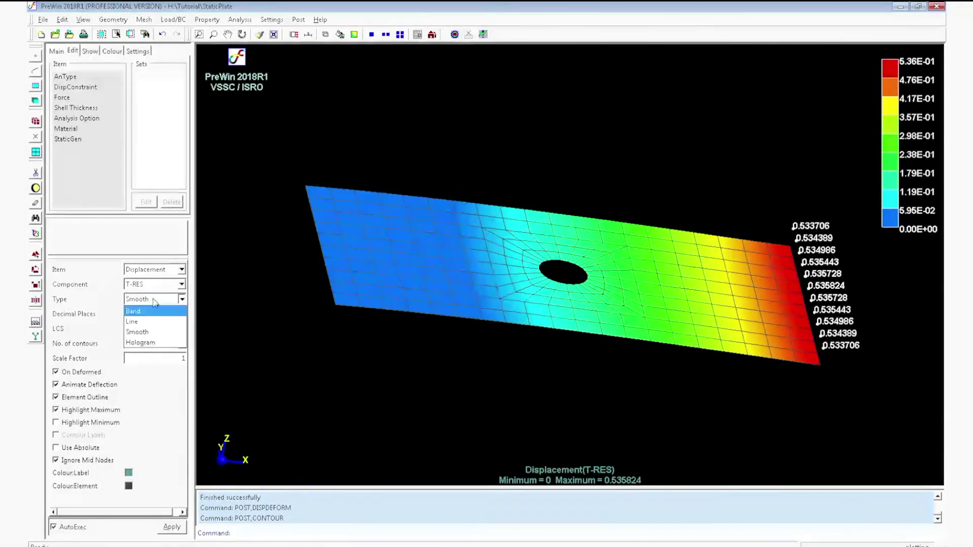
pyautogui.click(141, 343)
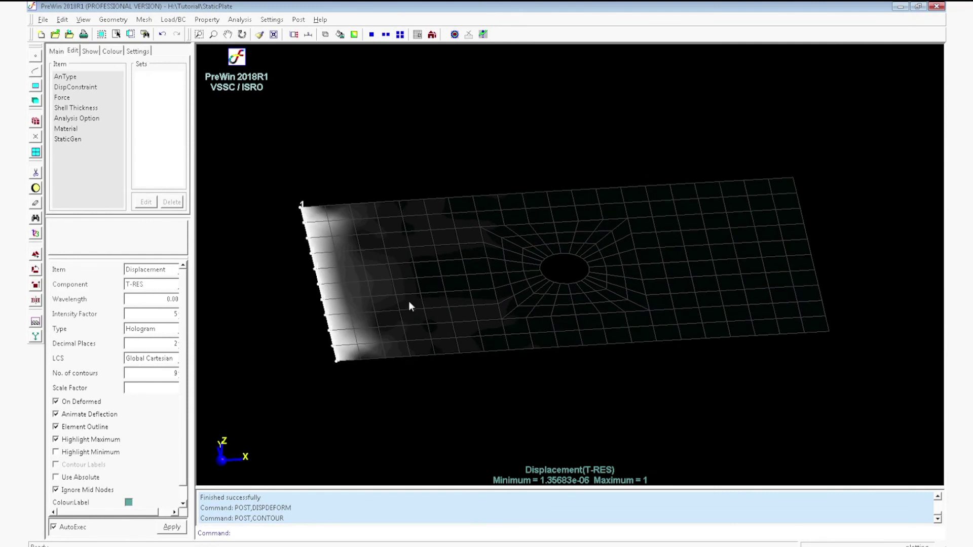
pyautogui.click(169, 329)
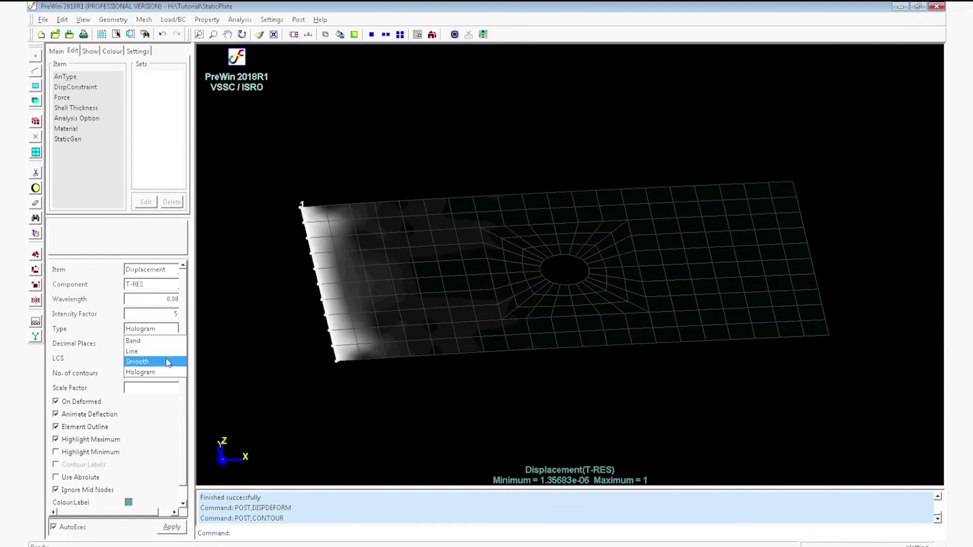
pyautogui.click(155, 343)
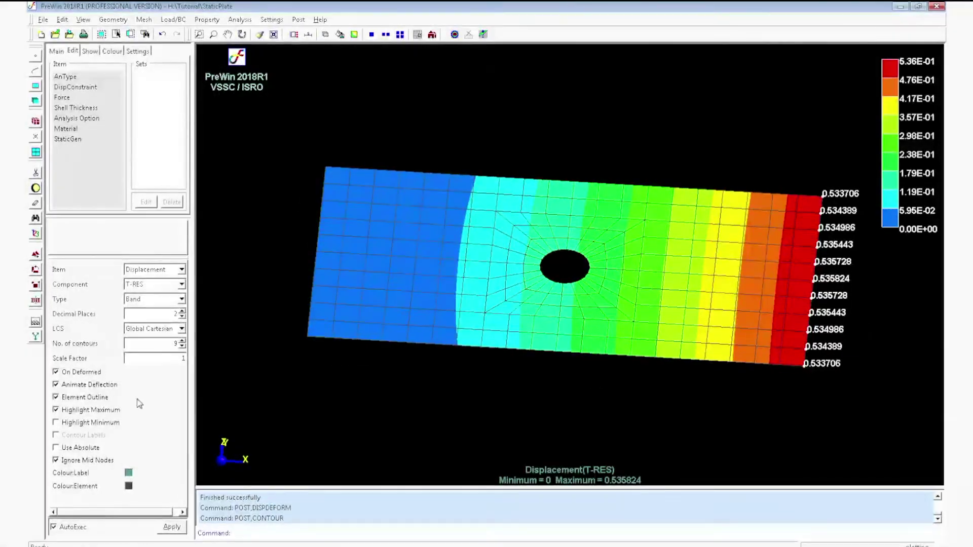
# Create a path plot of the T-RES displacement along the second row of nodes below the plate's upper edge, nodal path 190T210.
pyautogui.click(298, 20)
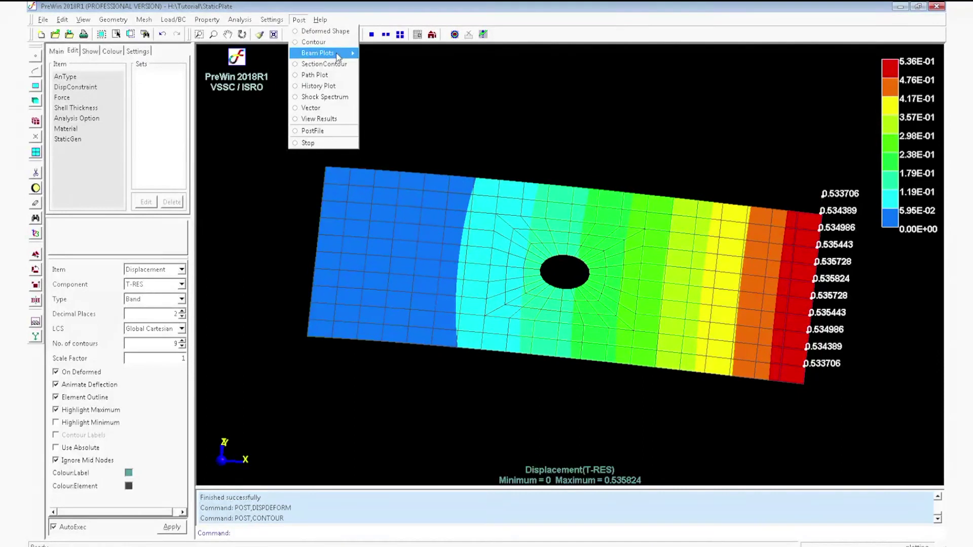
pyautogui.click(325, 75)
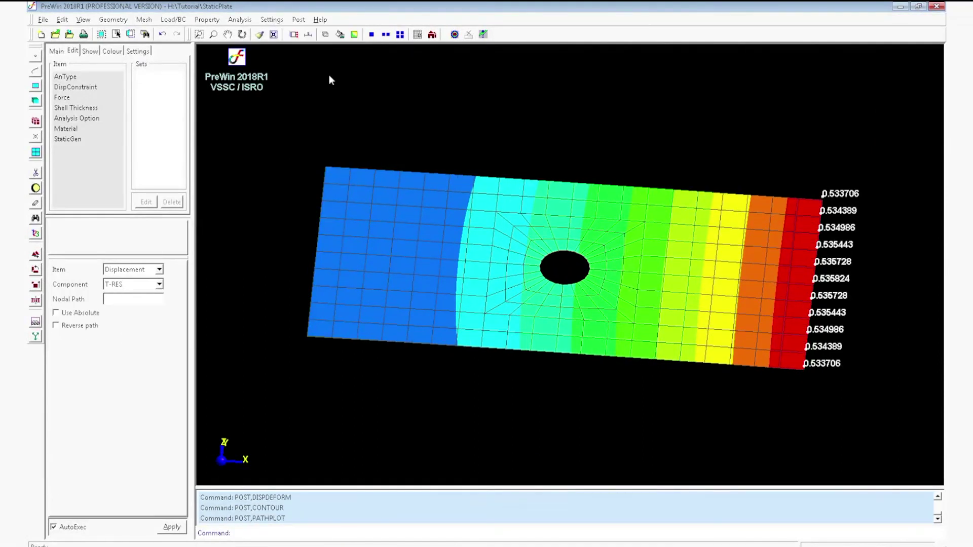
pyautogui.click(431, 34)
pyautogui.click(446, 48)
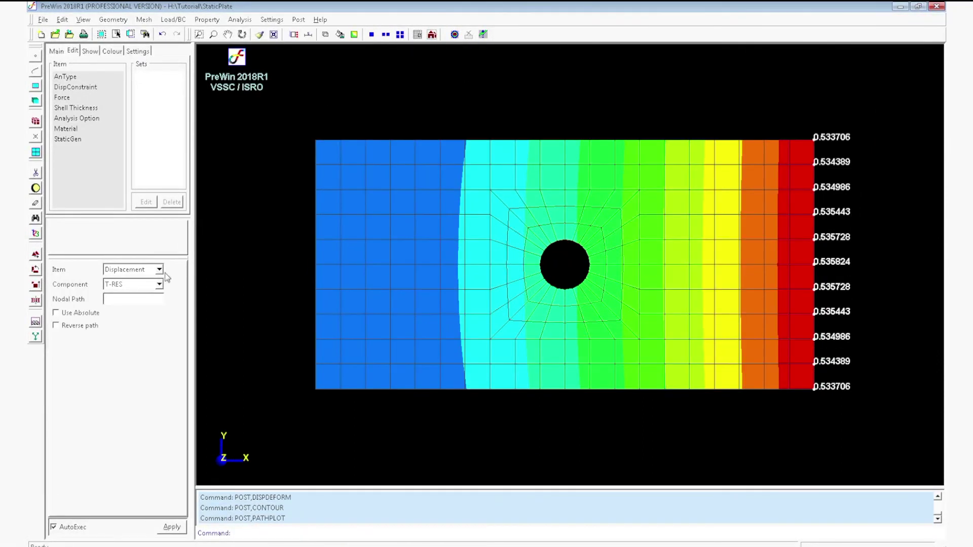
pyautogui.click(149, 299)
pyautogui.moveTo(312, 162); pyautogui.dragTo(819, 172)
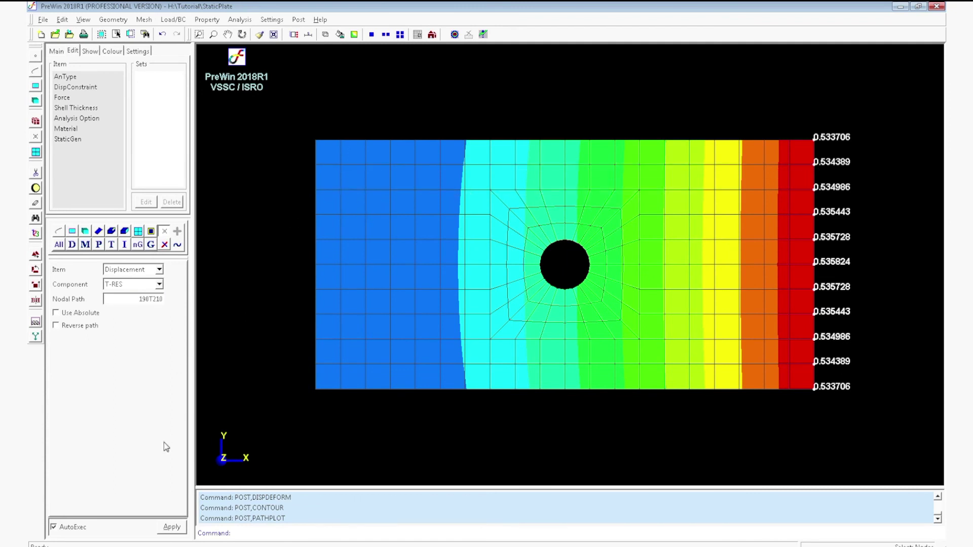
pyautogui.click(173, 529)
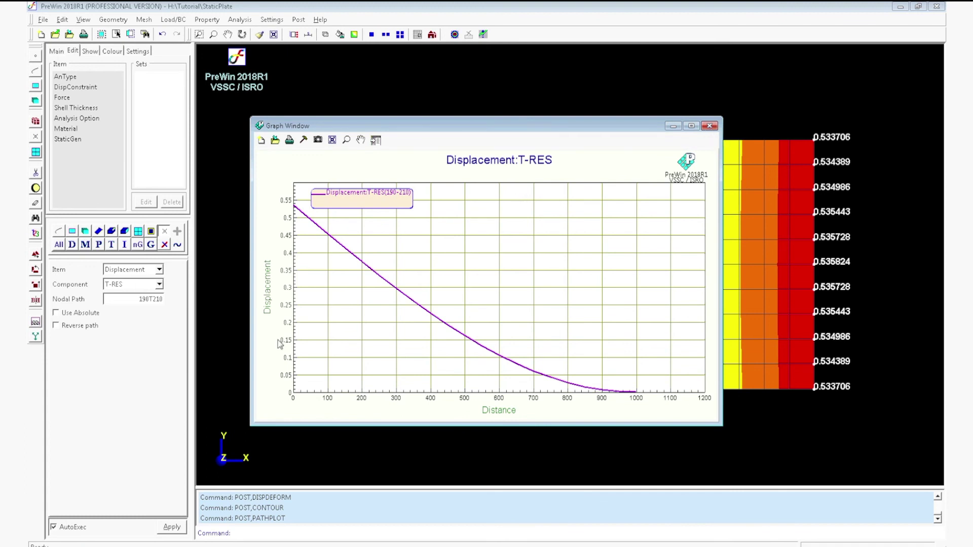
# Plot the von Mises stress on the top surface along the same nodal path.
pyautogui.click(159, 270)
pyautogui.click(147, 299)
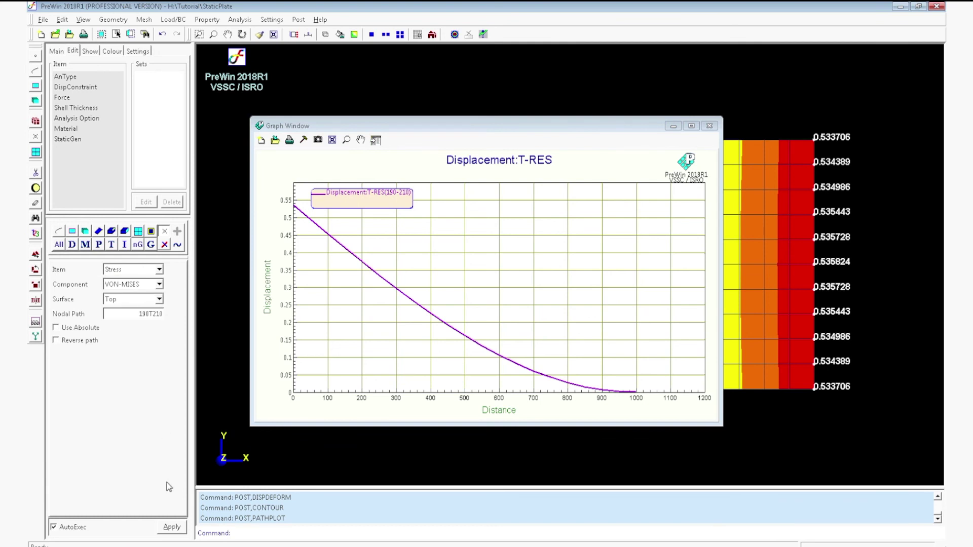
pyautogui.click(177, 530)
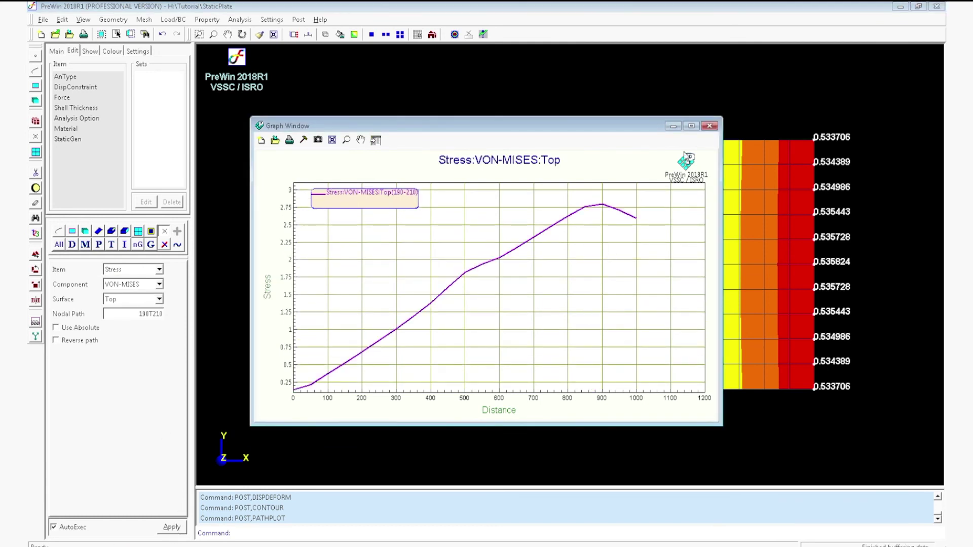
# Close the graph windows and stop the result view to return to the plain mesh.
pyautogui.click(709, 126)
pyautogui.click(710, 125)
pyautogui.click(454, 36)
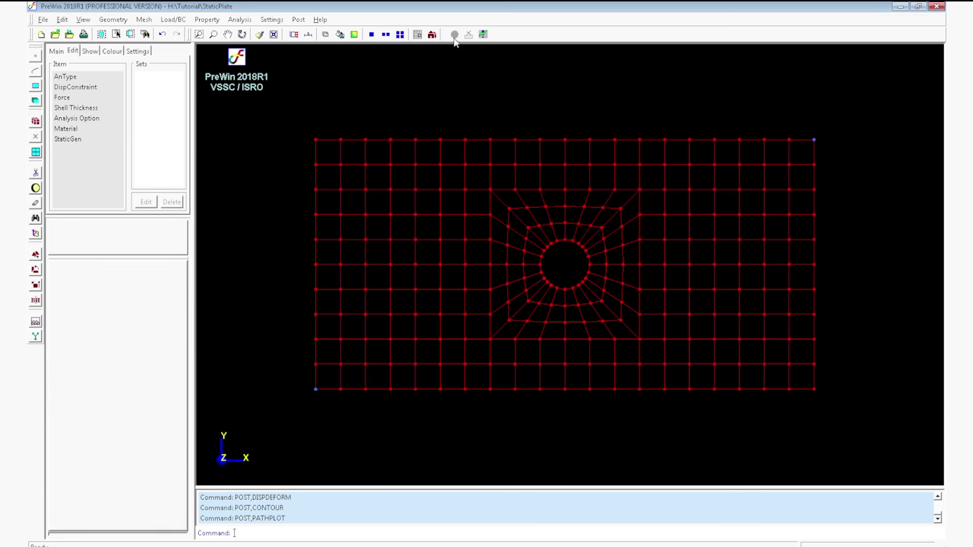